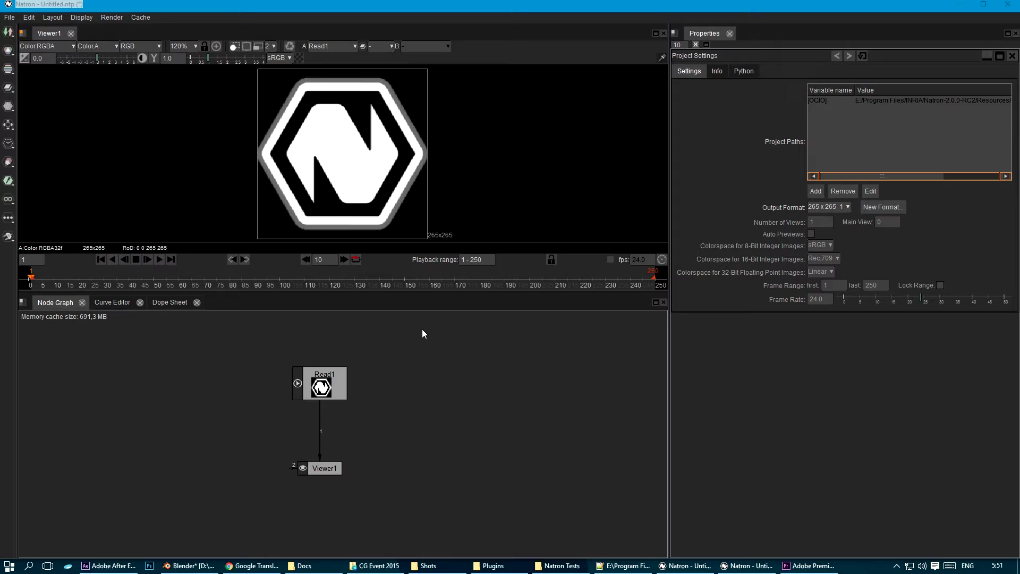
Insert a Transform node (Transform2) after Read1, feeding Viewer1
click(310, 445)
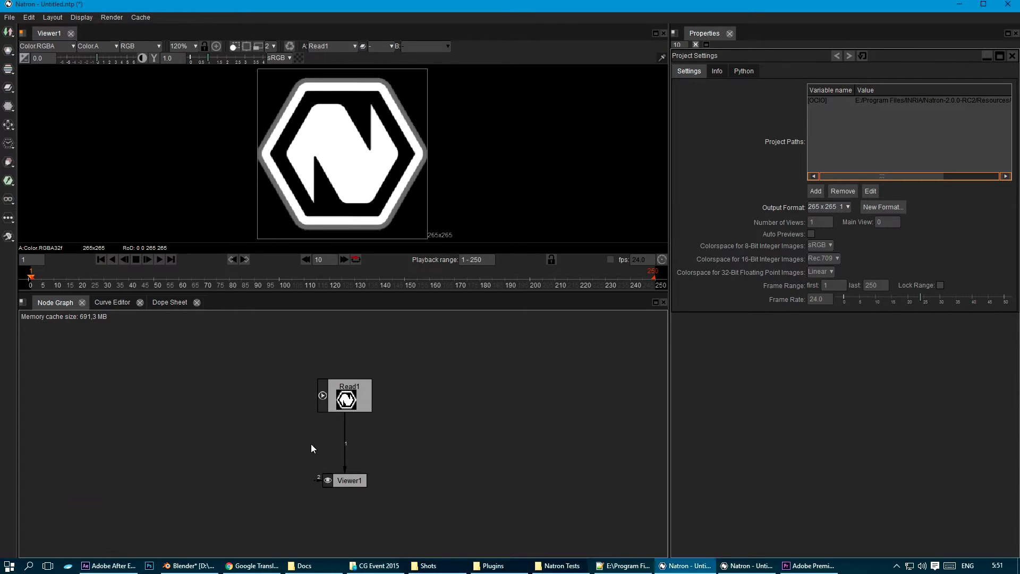
click(346, 403)
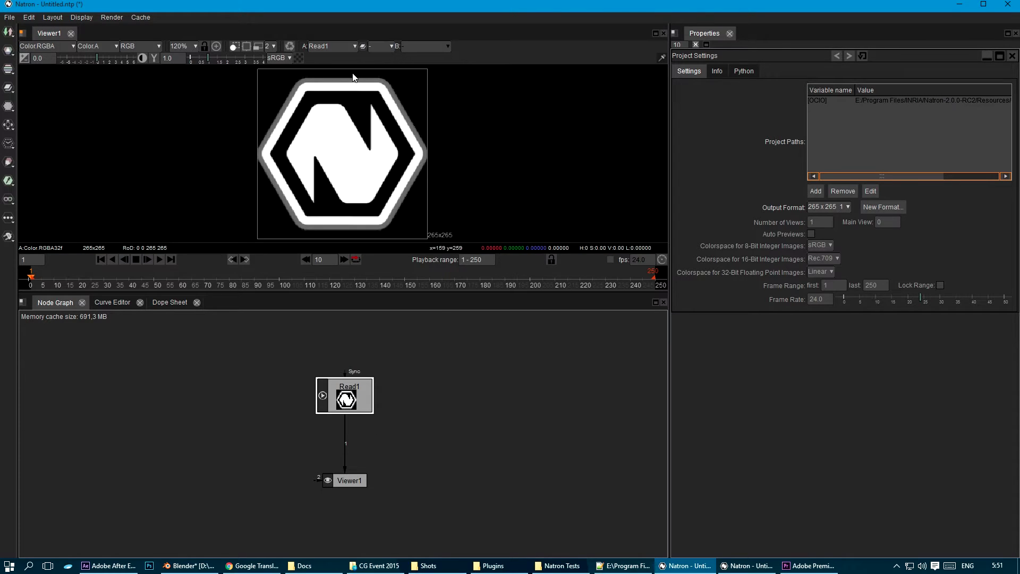
drag(346, 399, 347, 408)
key(Tab)
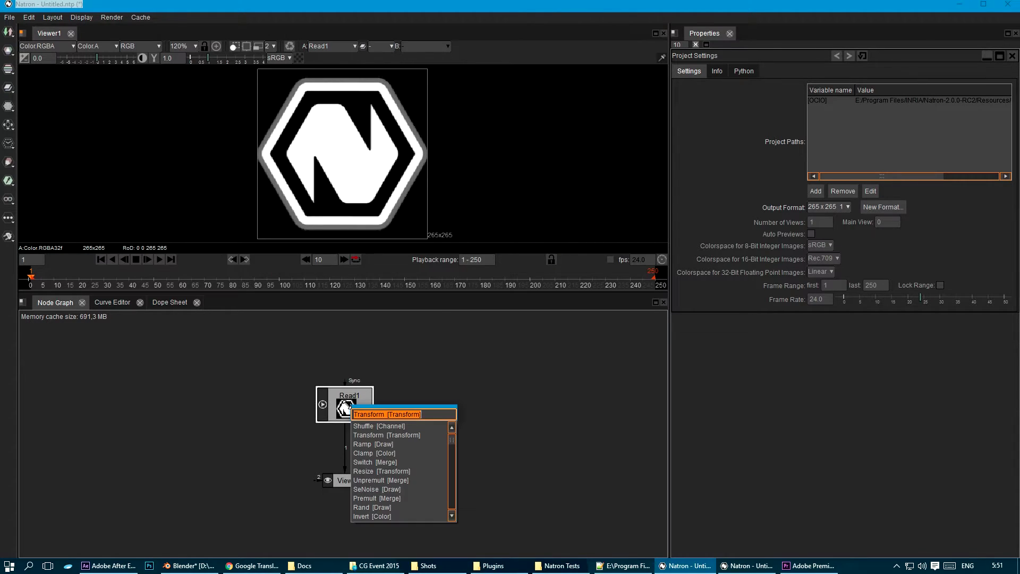
key(Return)
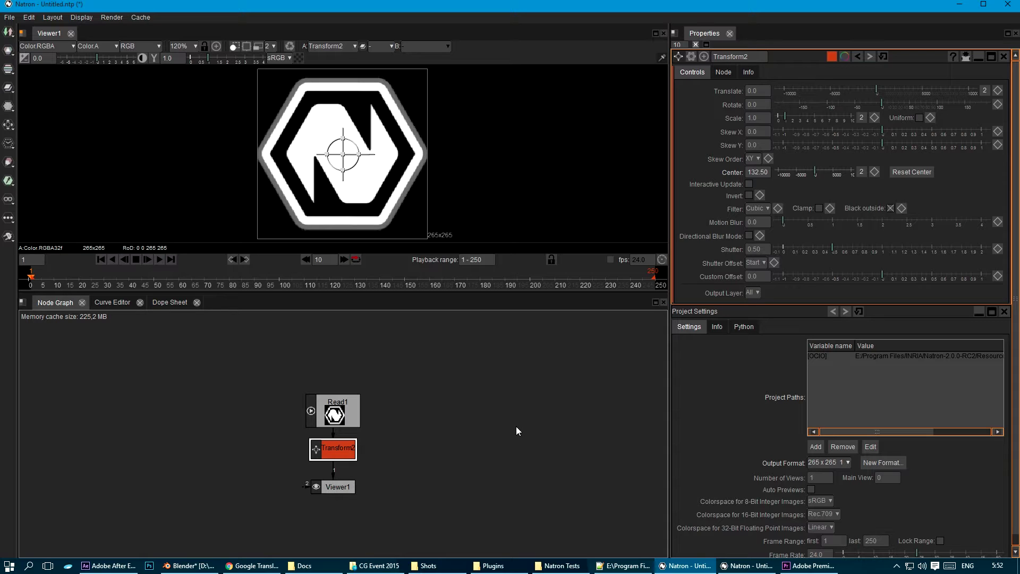
Enter the Translate expression wiggle(10,10, time=frame, seed=dimension*10) on Transform2
right_click(757, 91)
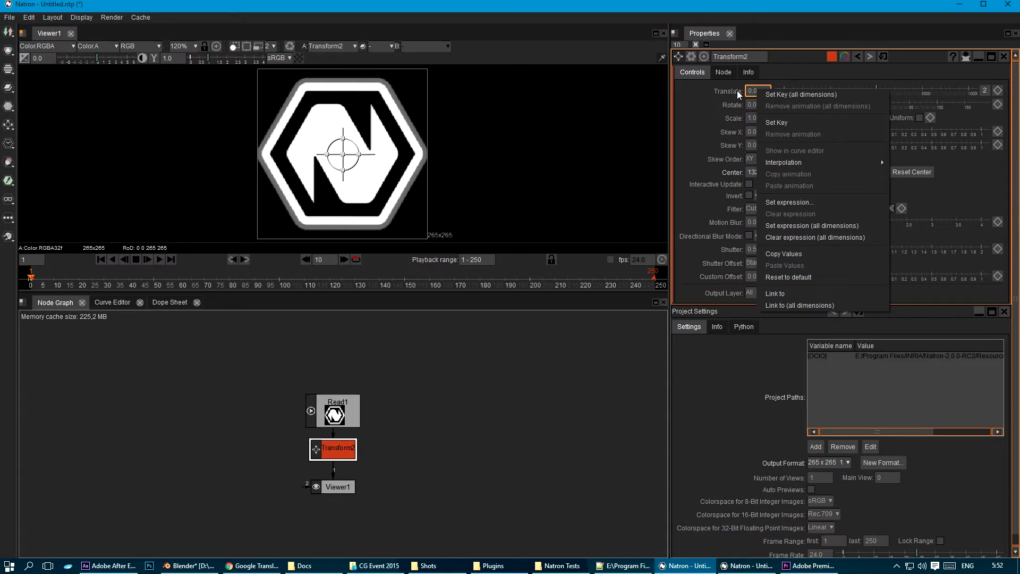
click(811, 226)
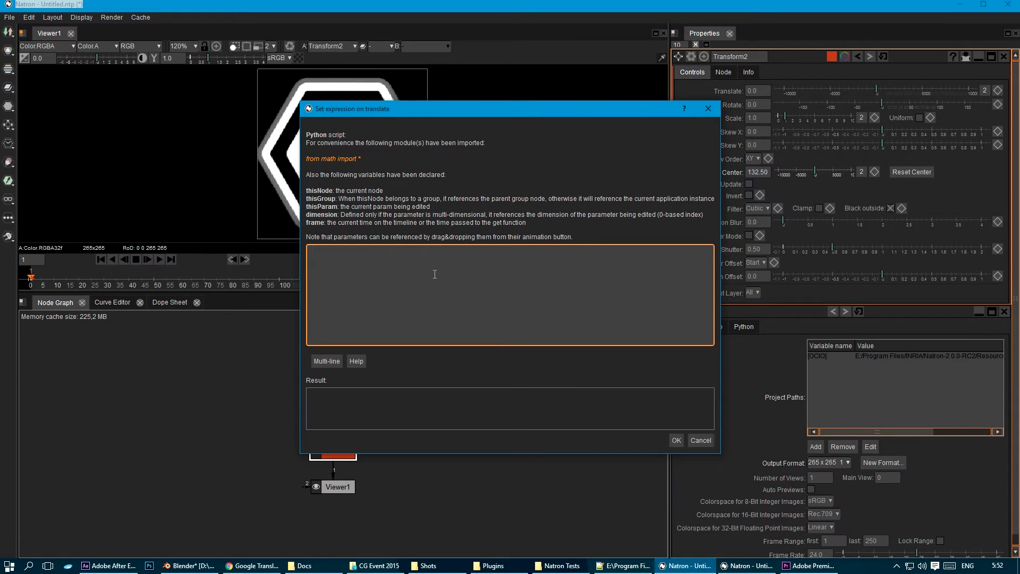
text(wiggle)
text((10))
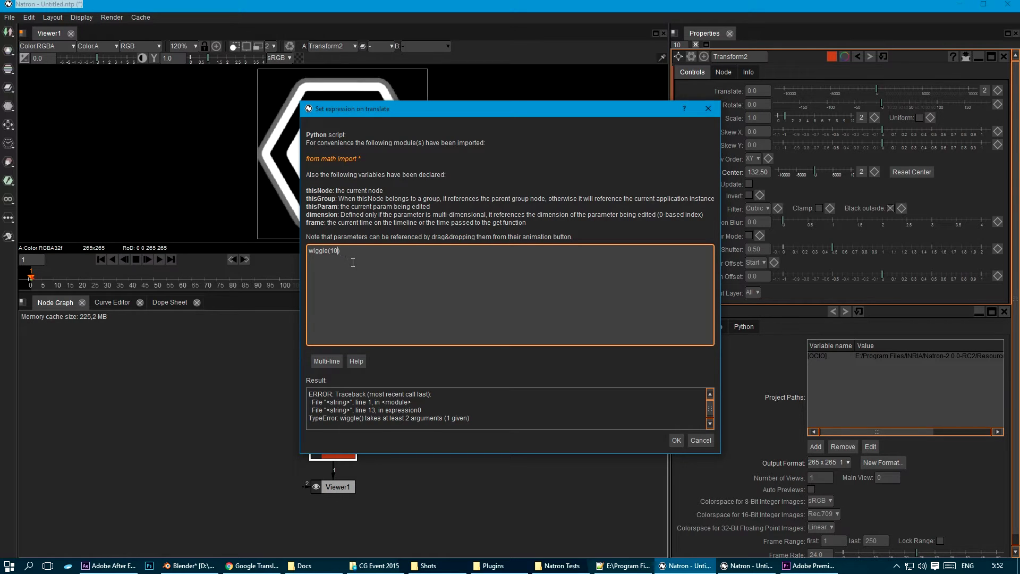
text(,10)
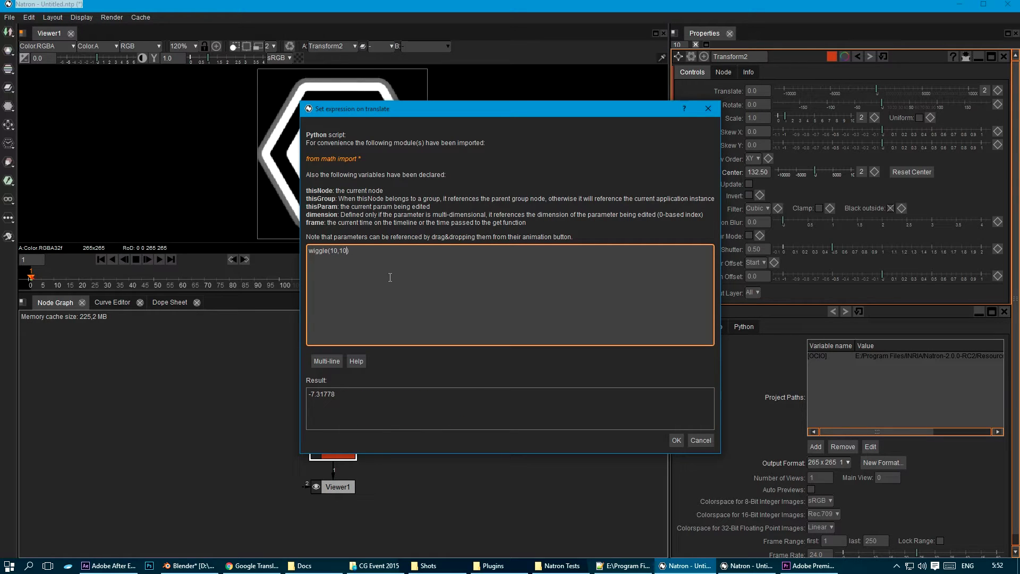
text(, time=)
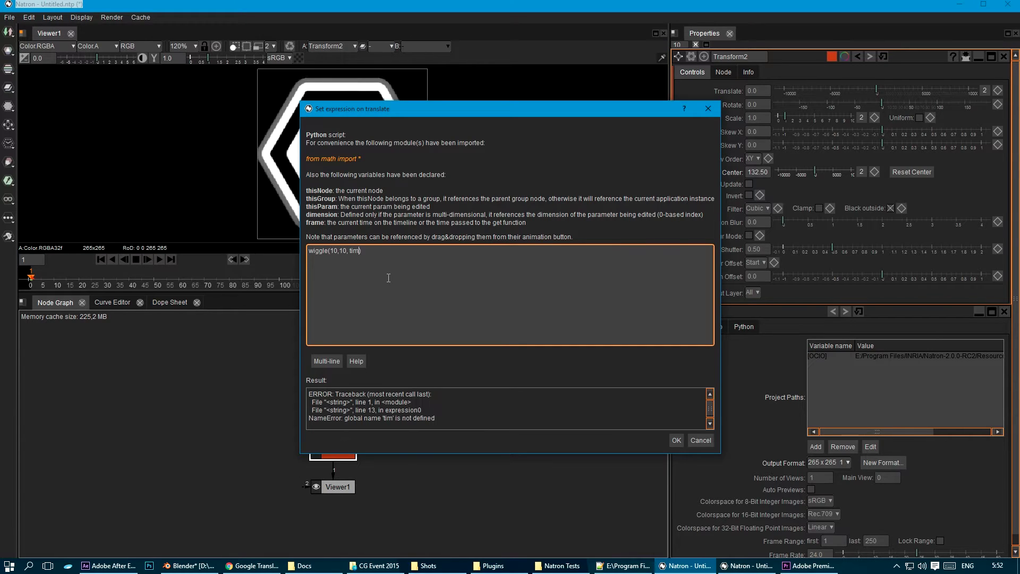
text(frame)
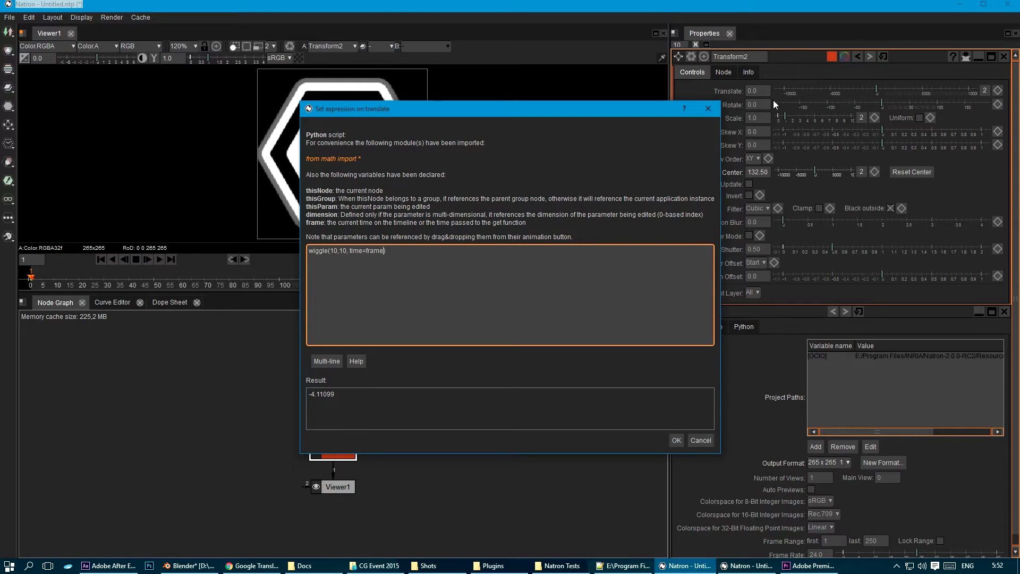
text(, seed=)
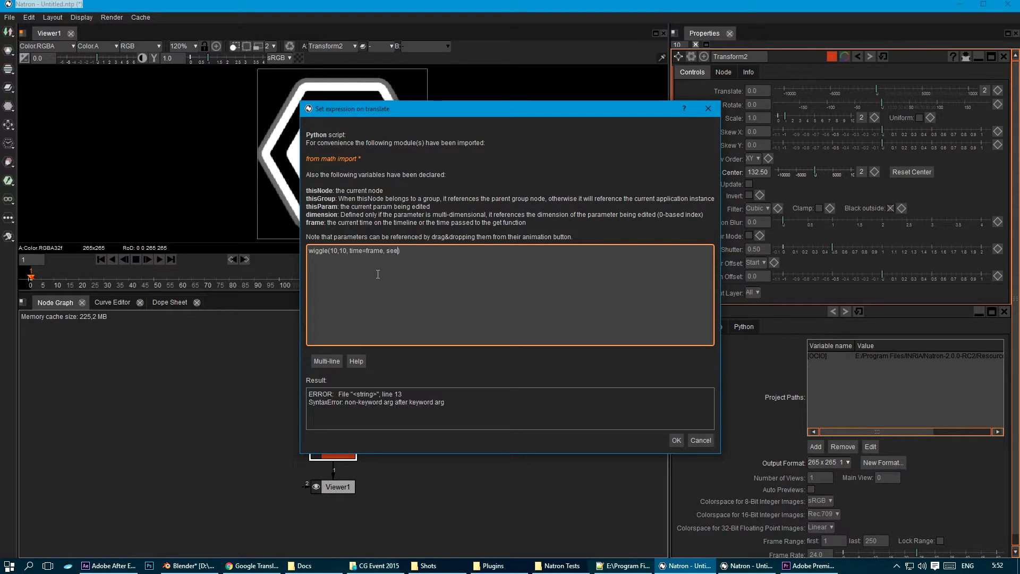
text(dimension)
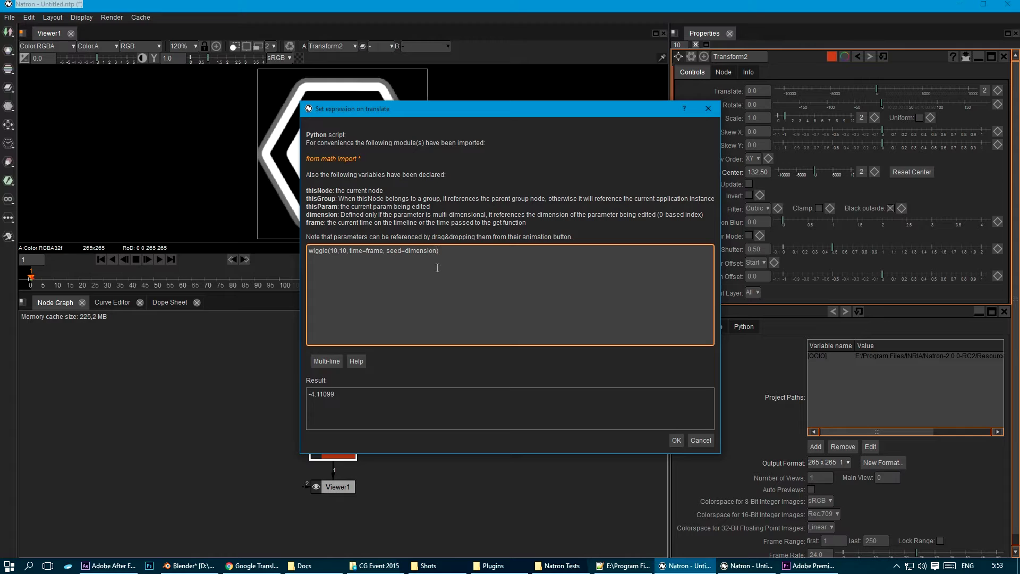
text(*10)
Apply the Translate wiggle expression, preview the jittering logo, and rewind to frame 1
click(676, 443)
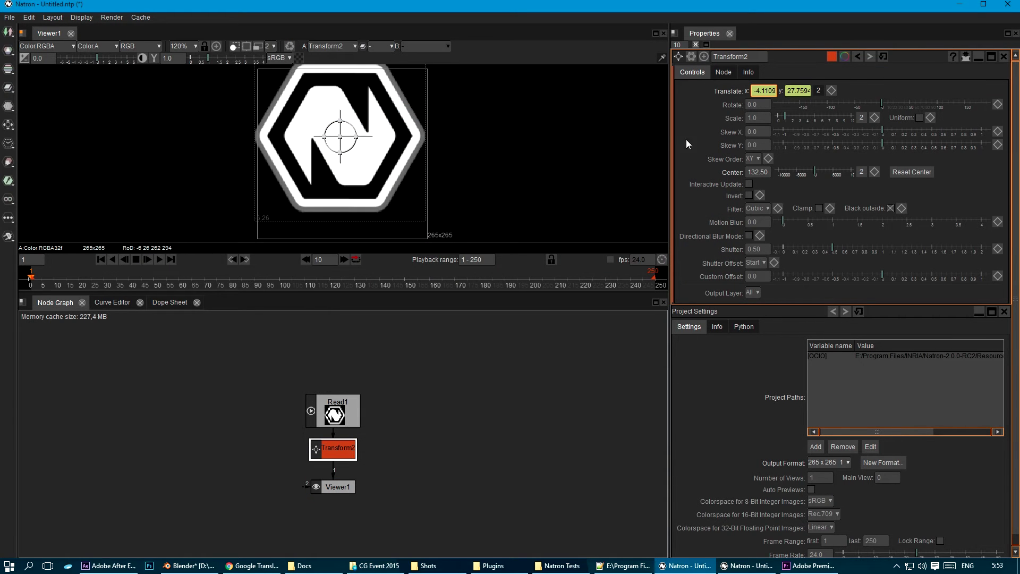
click(160, 260)
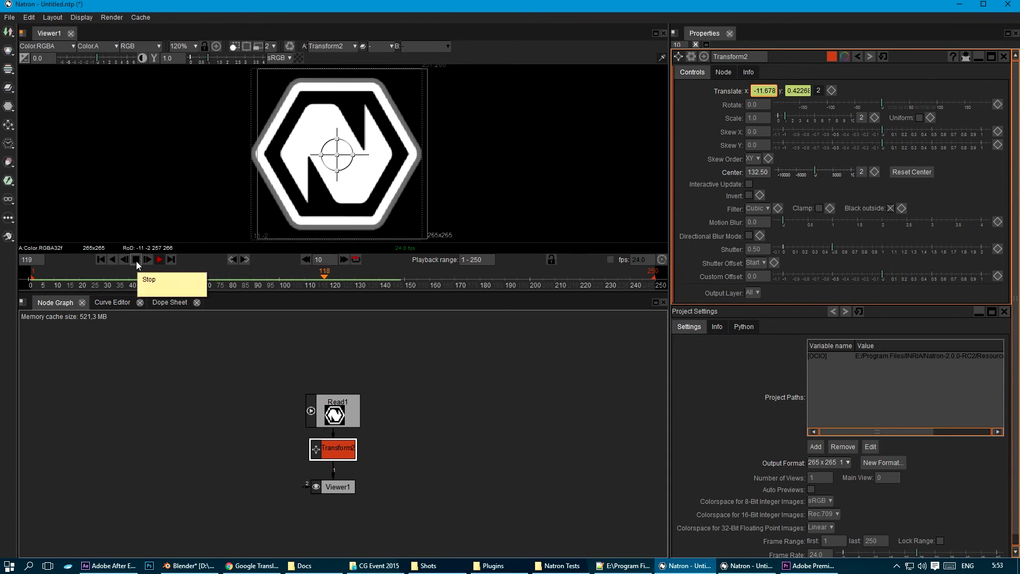
click(136, 261)
click(100, 260)
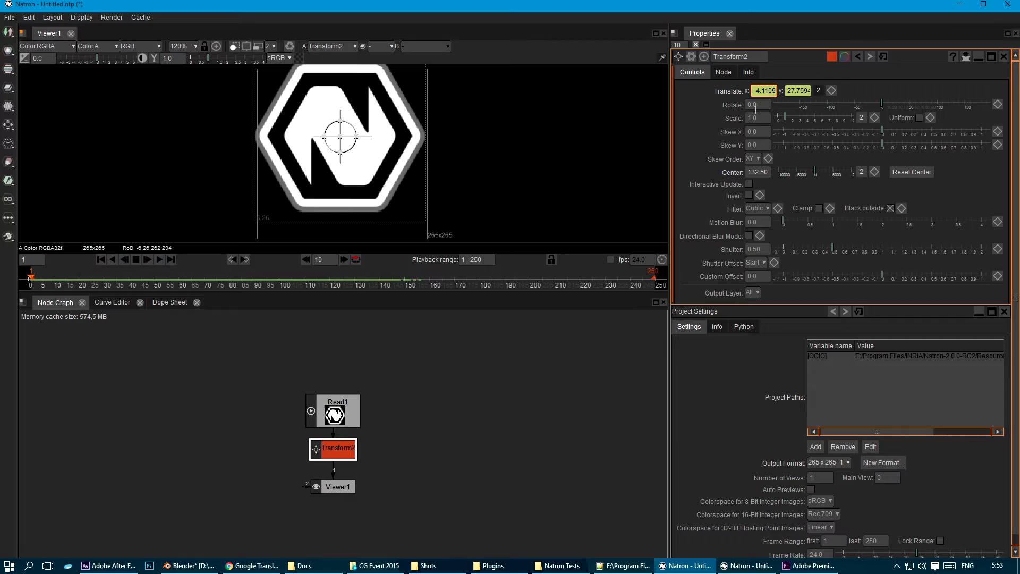
Drive Rotate with wiggle(10,20, time=frame) and preview the tilting logo, stopping at frame 62
right_click(759, 106)
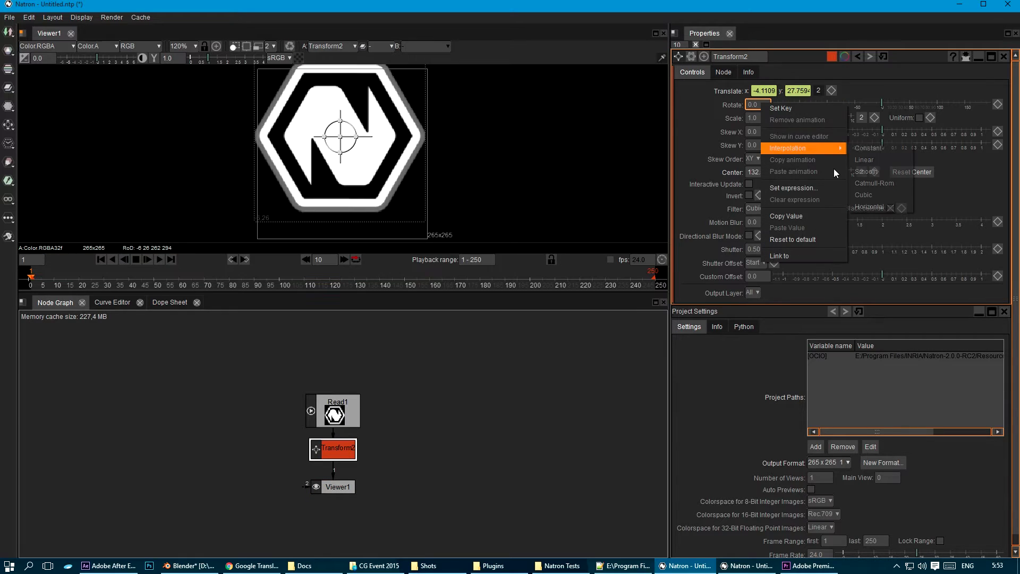
click(779, 192)
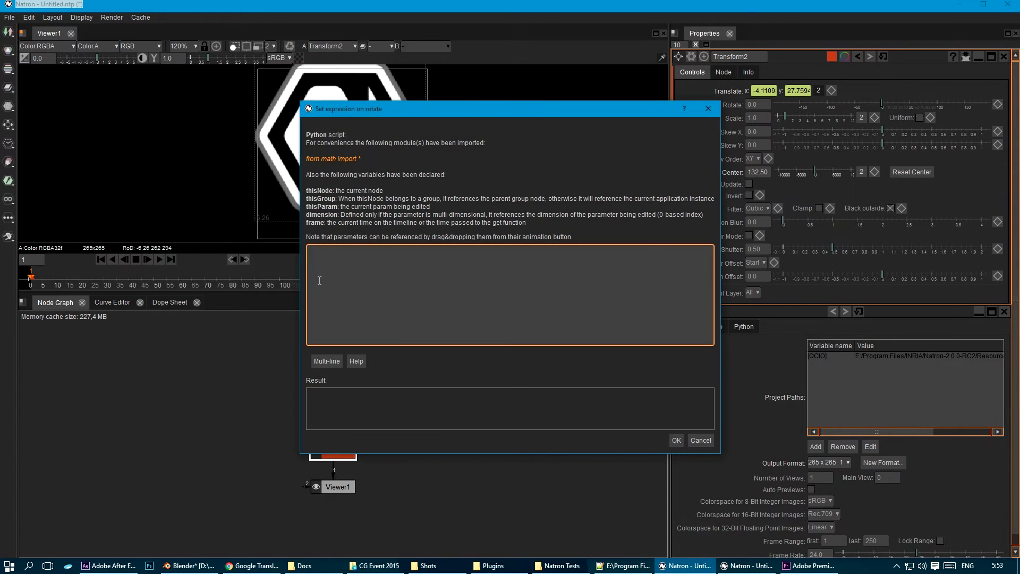
text(wiggle())
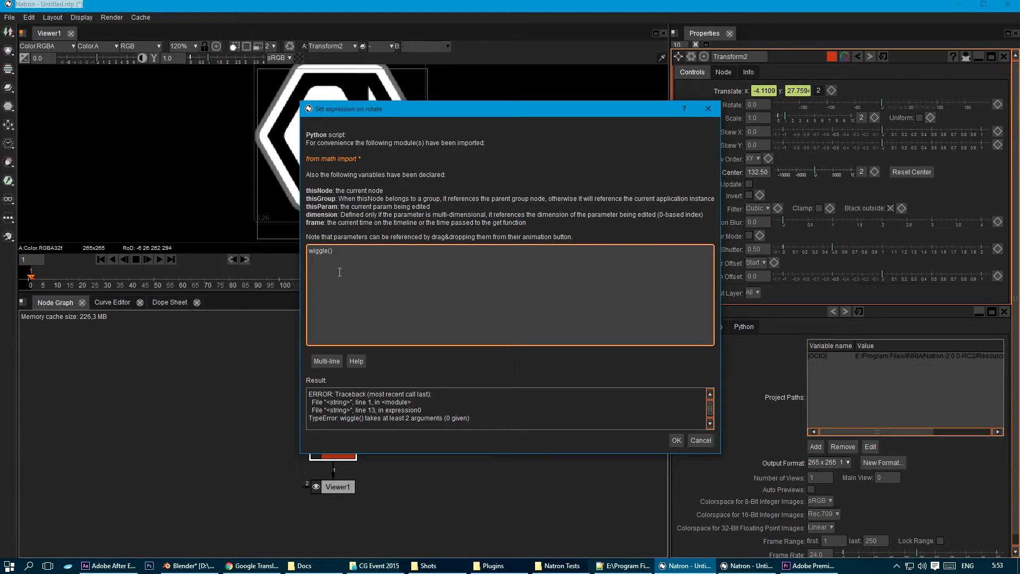
text(10,)
text(20, time)
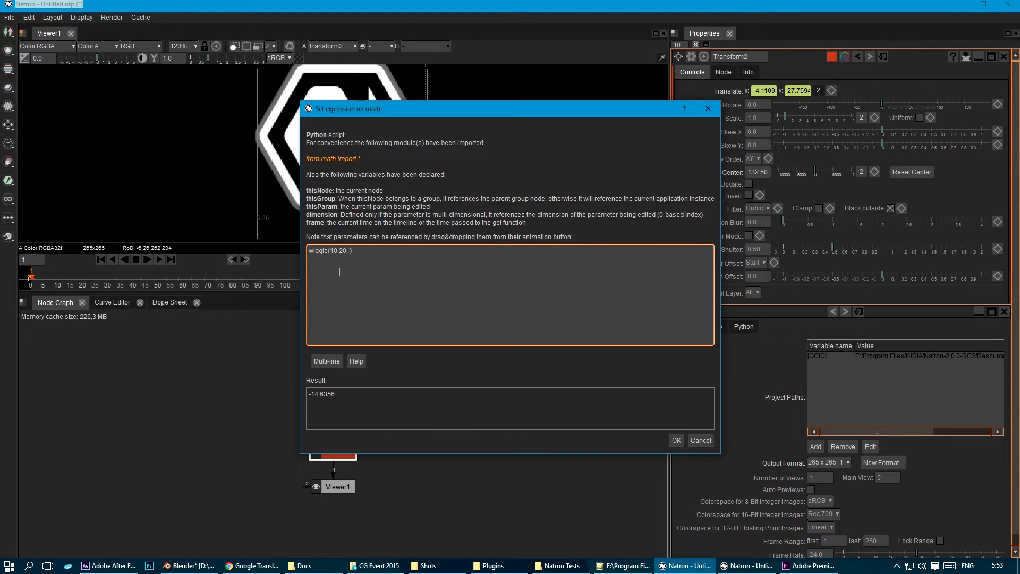
text(=frame)
click(676, 440)
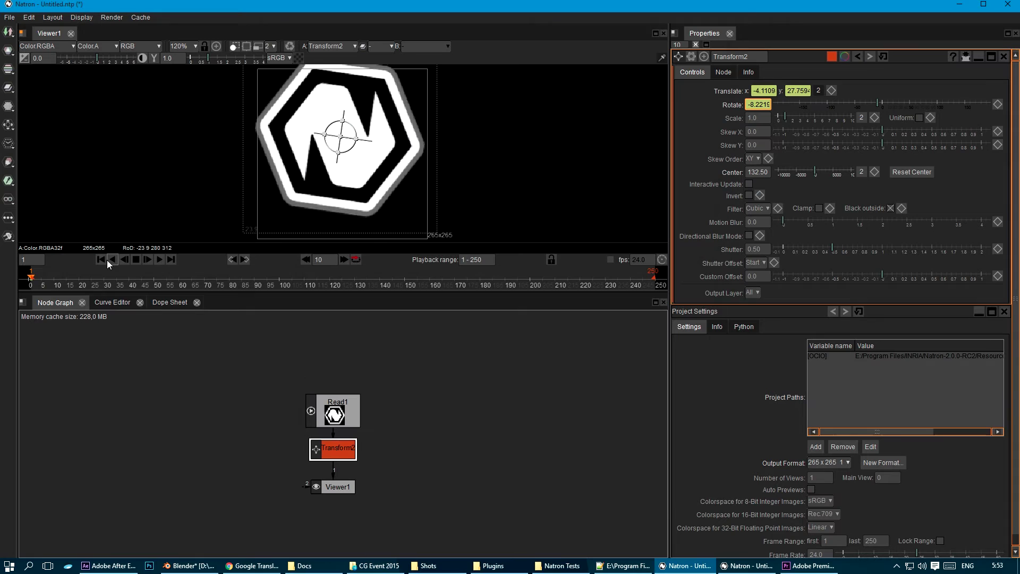
click(157, 260)
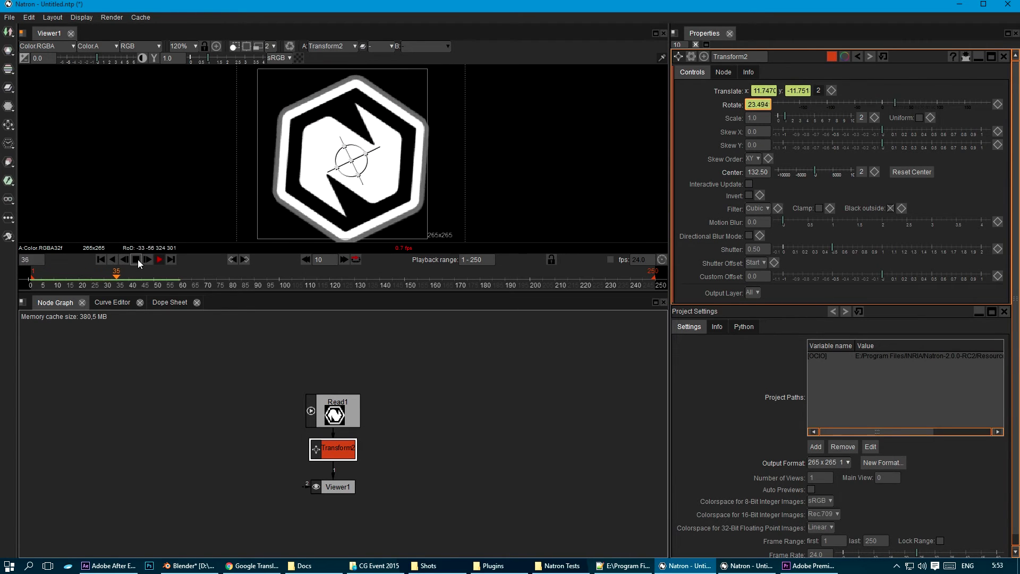
click(136, 260)
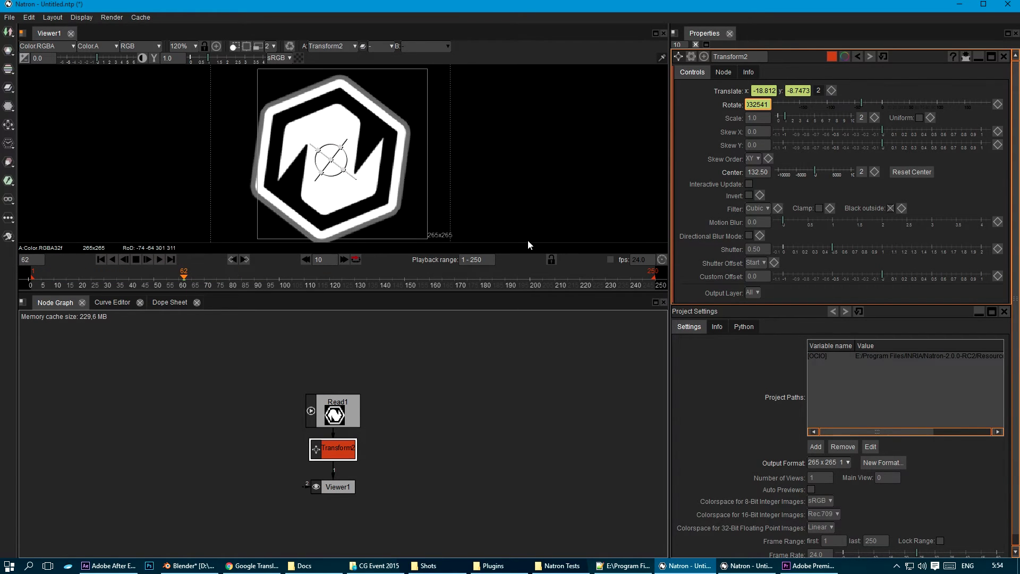
Replace the Rotate expression with a plain value of 0 on Transform2
right_click(751, 107)
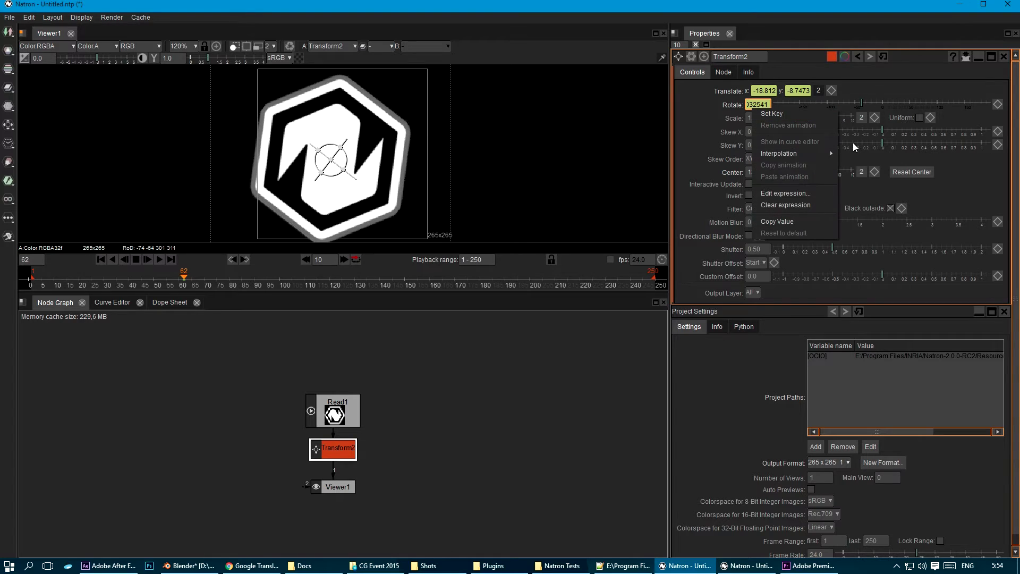
click(792, 204)
double_click(759, 104)
text(-37.0)
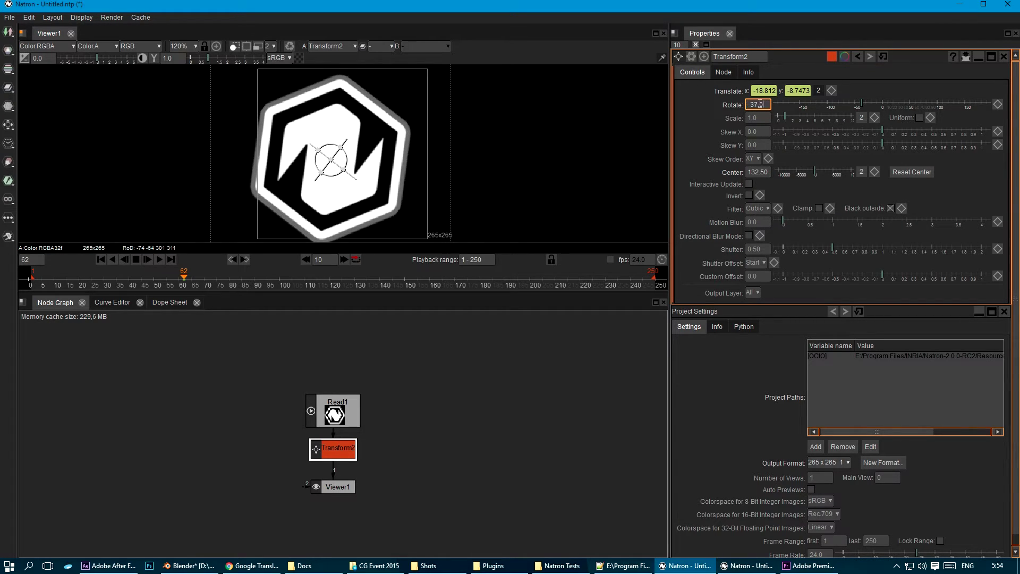
key(Return)
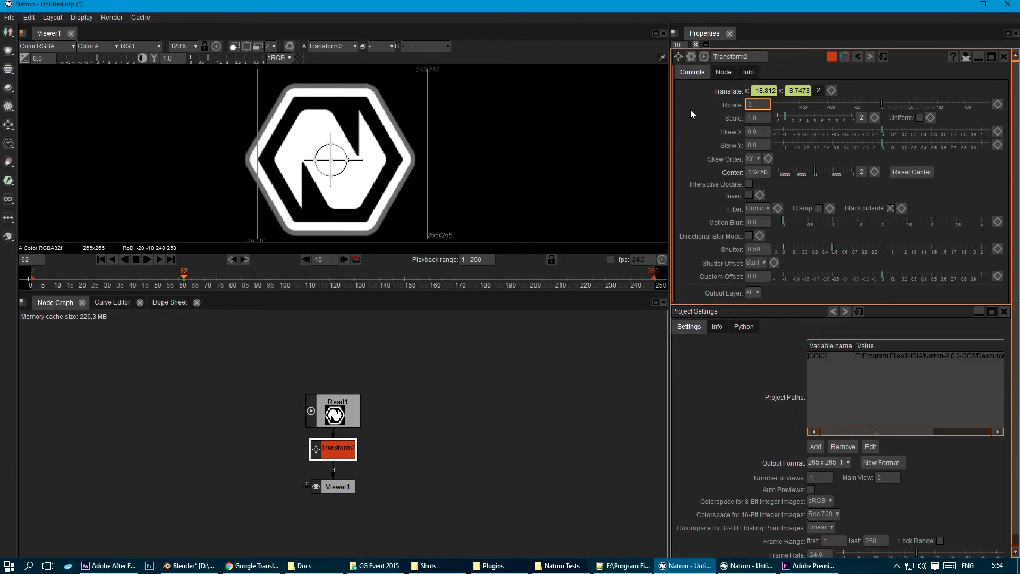
Add a Floating point user parameter named and labelled 'freq' to Transform2
right_click(688, 94)
click(726, 99)
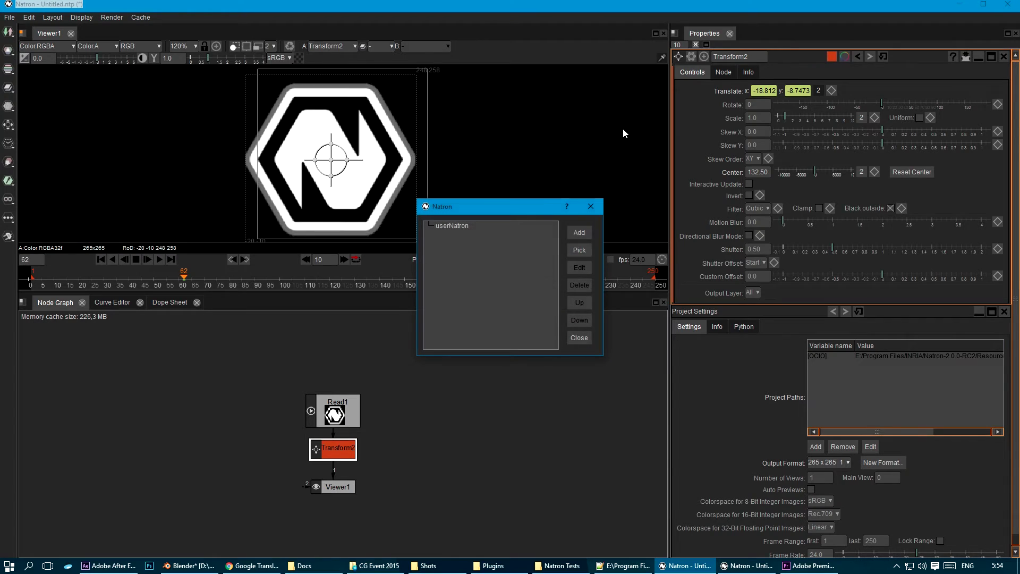
click(579, 232)
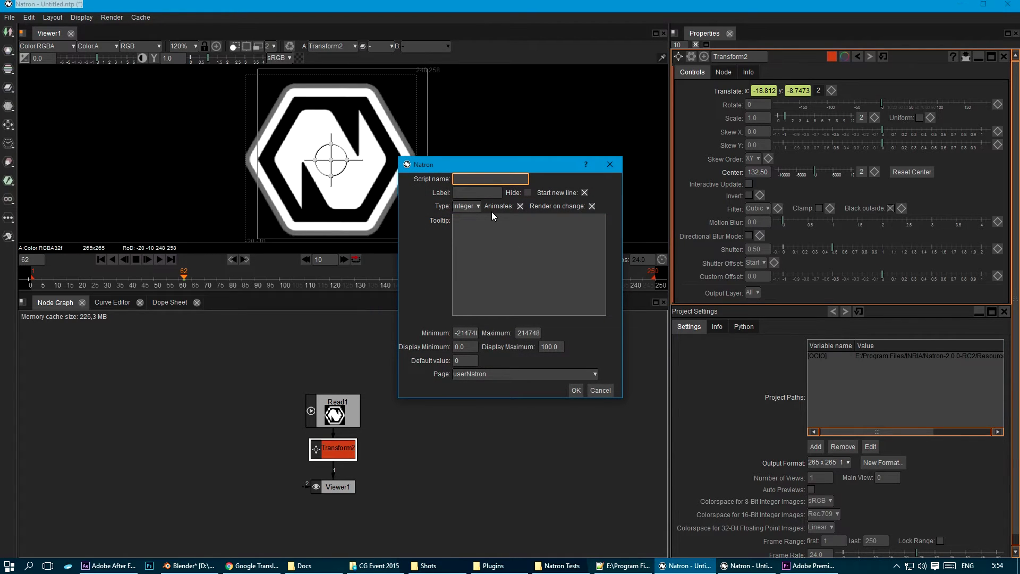
text(freq)
key(Tab)
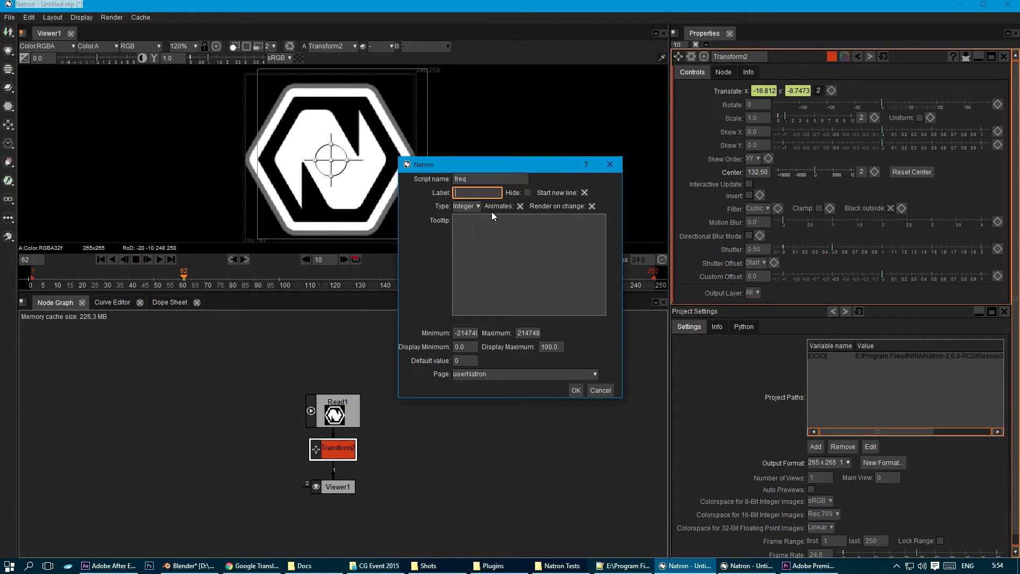
text(freq)
click(472, 206)
click(477, 253)
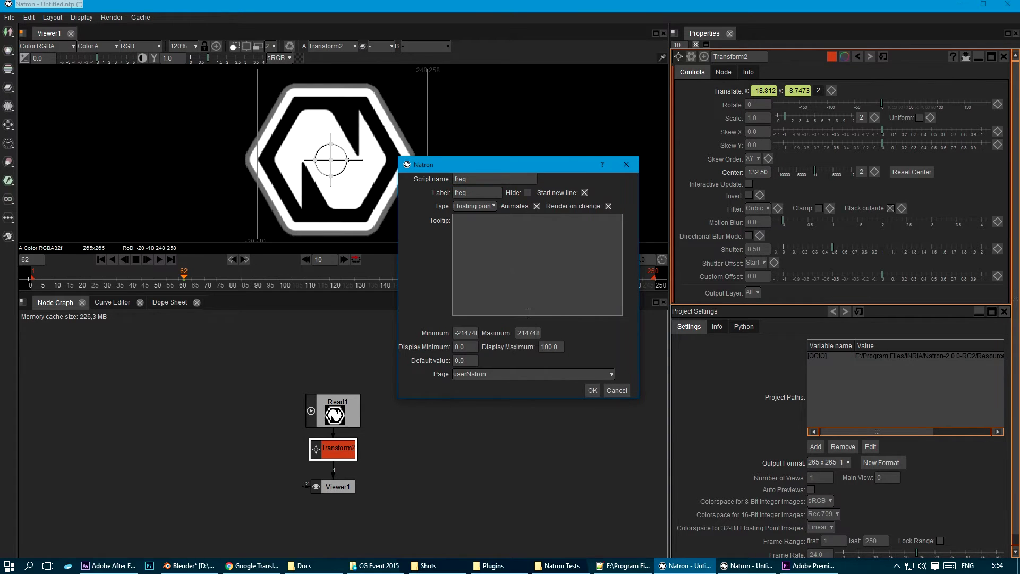
click(593, 391)
Add a second Floating point user parameter named and labelled 'amp'
click(576, 233)
text(amp)
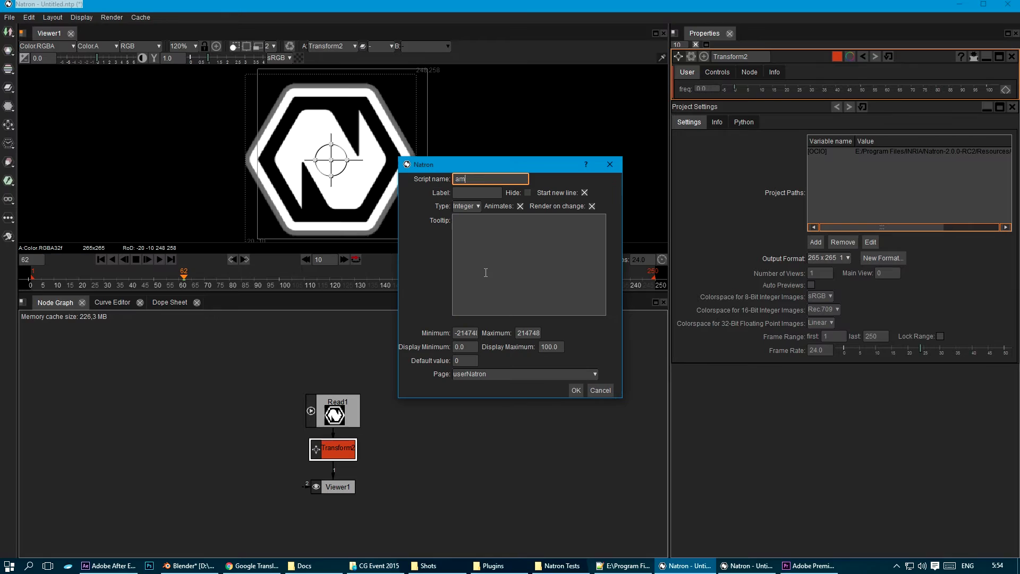
key(Tab)
text(amp)
key(Tab)
key(Tab)
key(Tab)
key(Tab)
key(Tab)
key(Tab)
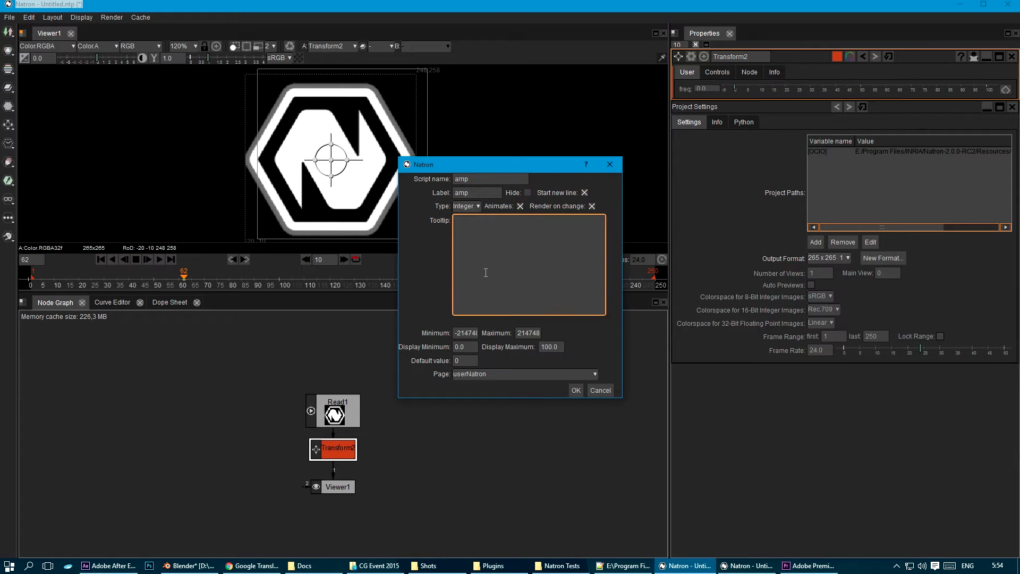
click(467, 207)
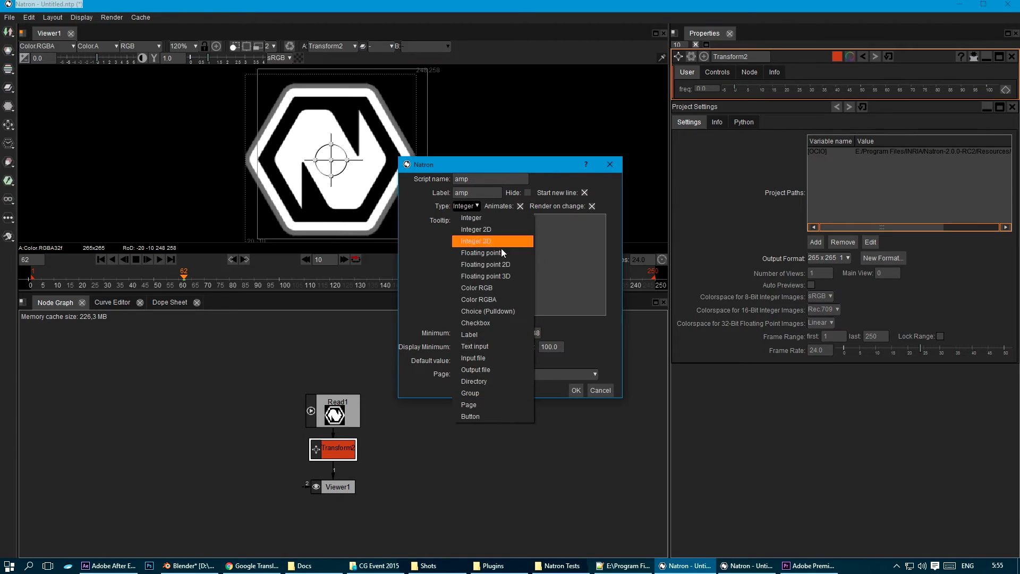
click(477, 254)
click(576, 390)
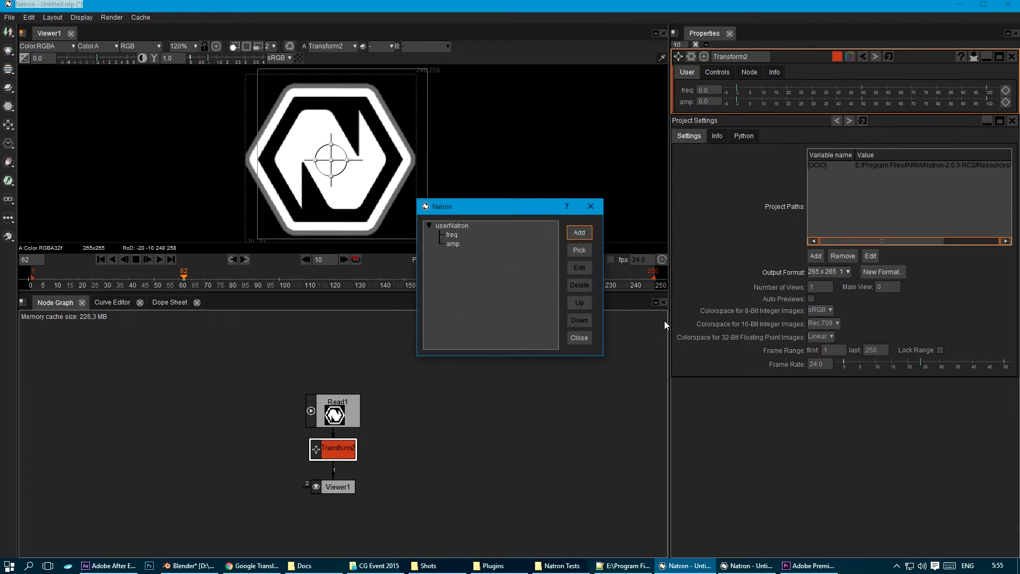
Open the Translate expression for all dimensions in multi-line mode
click(593, 212)
right_click(764, 91)
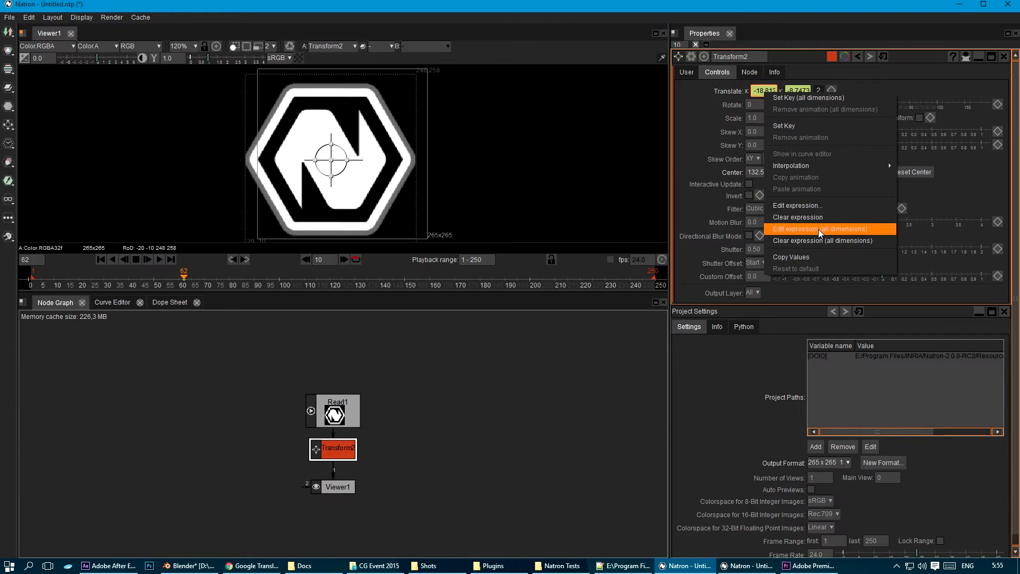
click(792, 233)
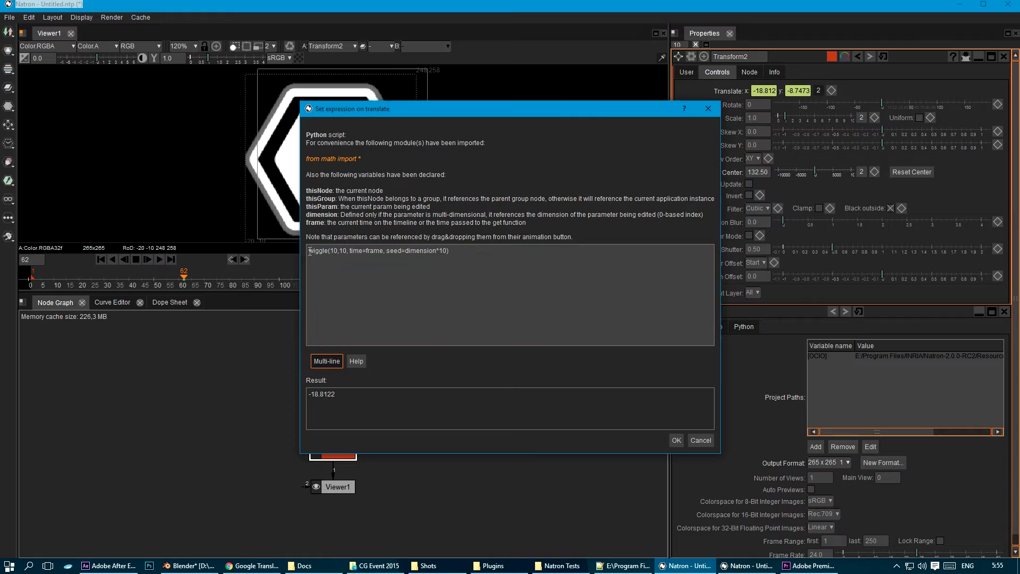
click(325, 362)
Add lines 'freq = thisNode.freq.get' and 'amp = thisNode.amp.get' above the wiggle call
key(Up)
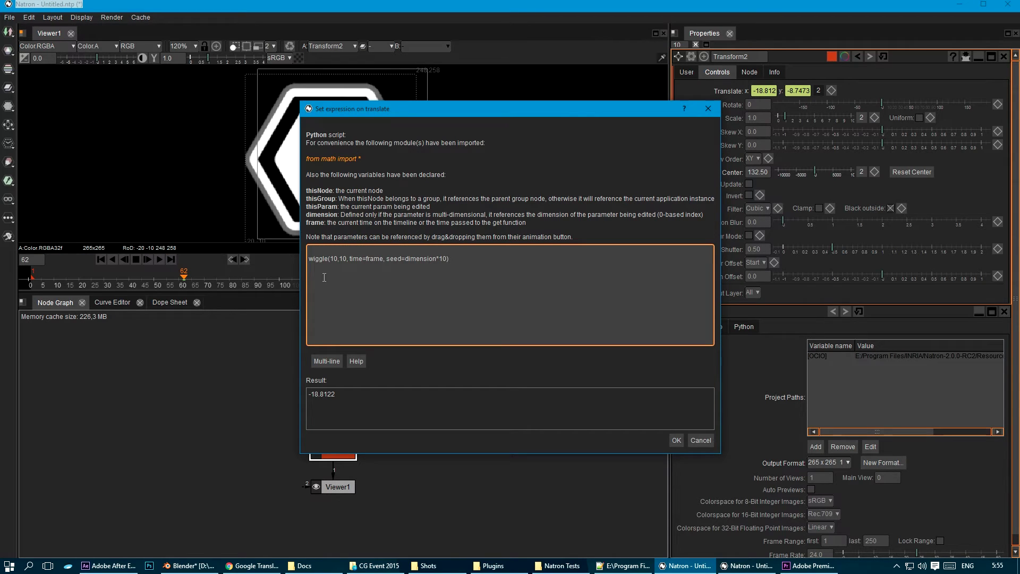
text(freq)
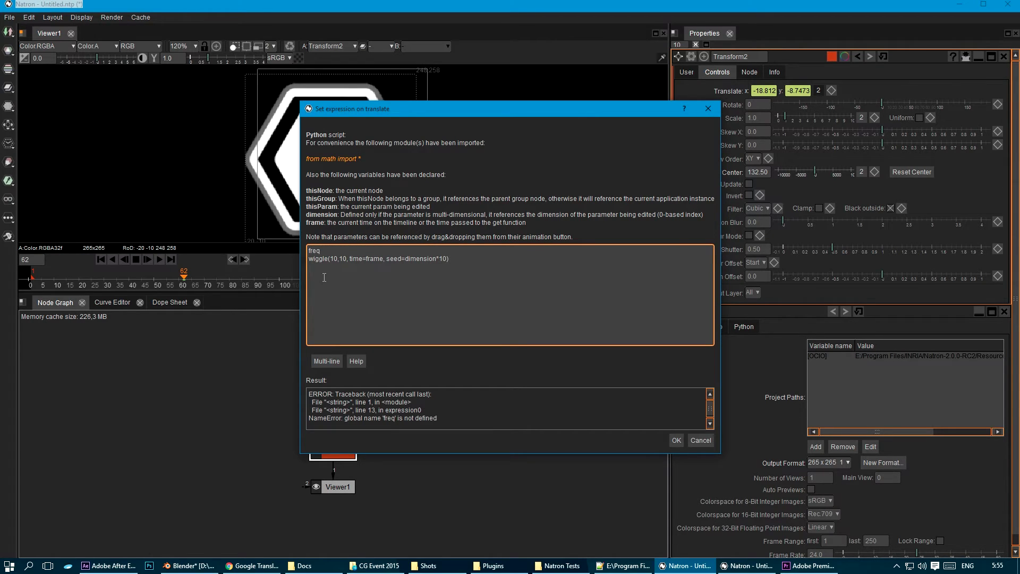
text( = thisNode.)
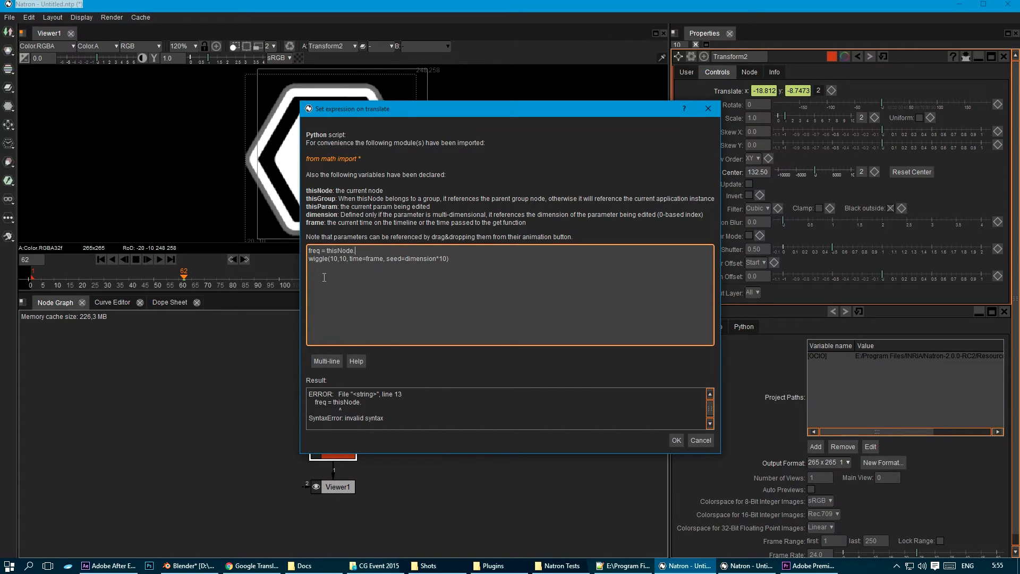
text(freq.get()
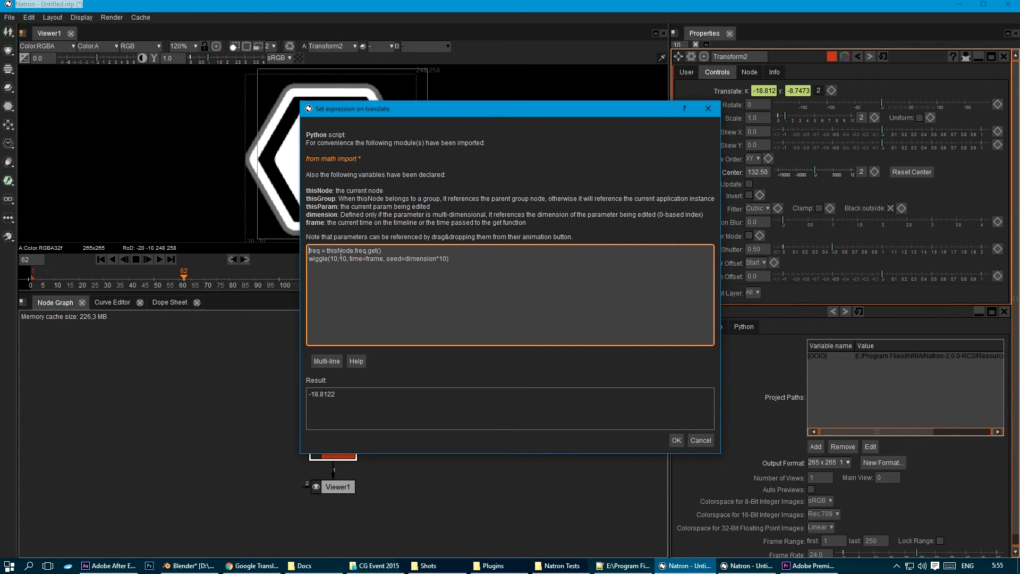
key(Return)
text(am)
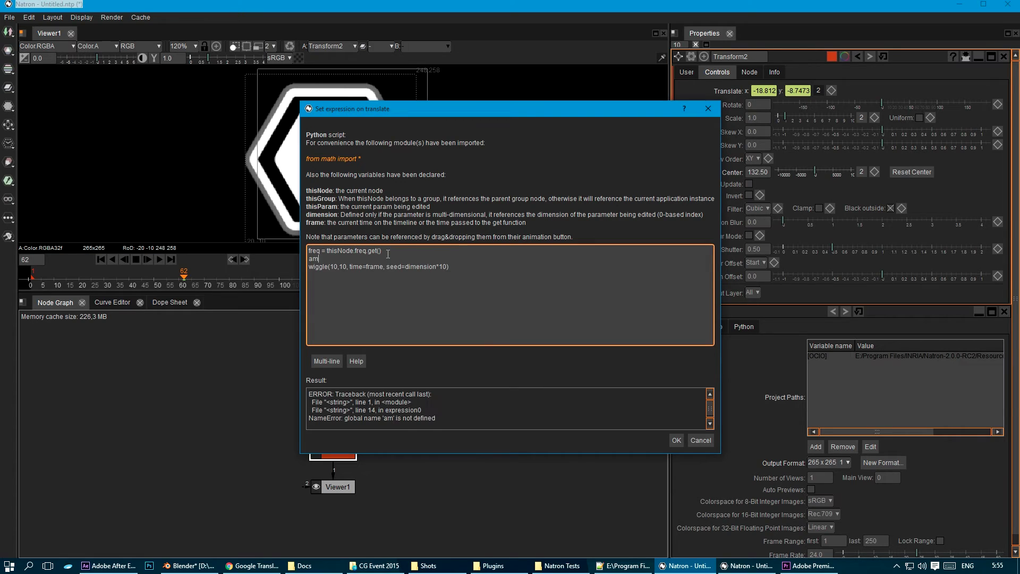
text(p = thisNode.amp.get()
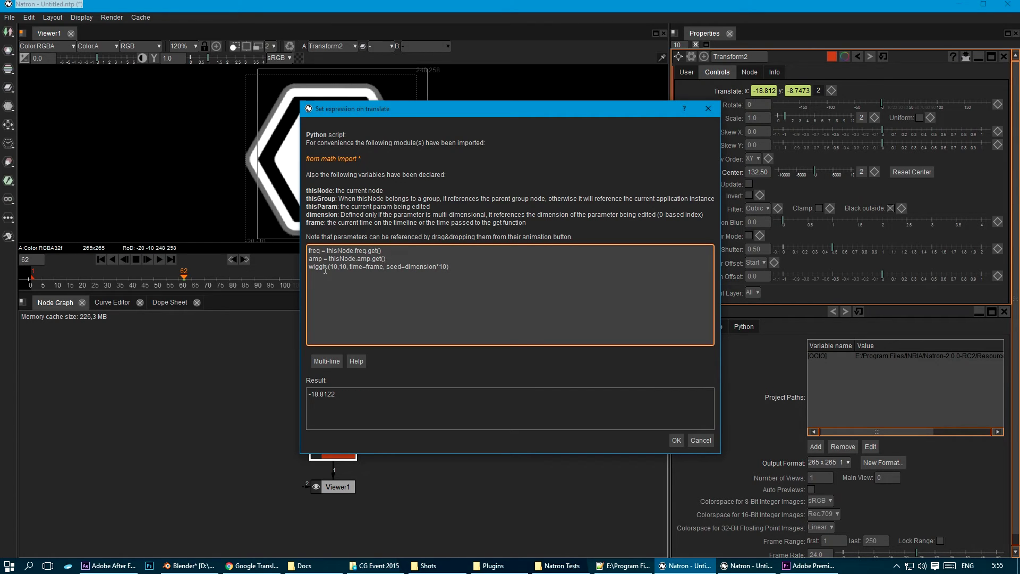
Replace the hard-coded 10s in wiggle with freq and amp
key(BackSpace)
key(BackSpace)
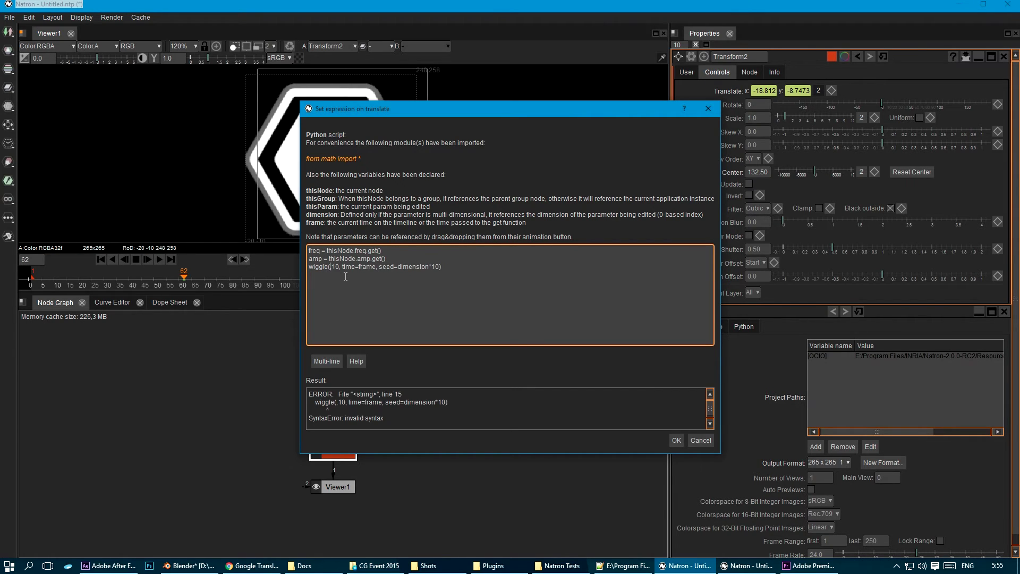
text(freq)
key(Right)
key(Right)
key(Right)
key(Right)
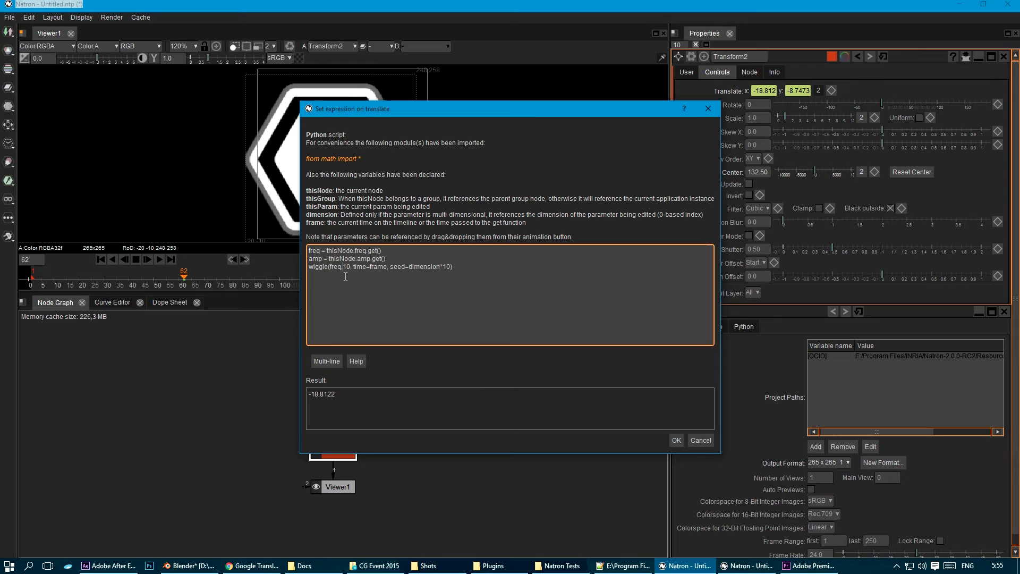
key(BackSpace)
key(BackSpace)
text(amp)
Prefix the wiggle line with 'return', confirm the result is 0, and apply the Translate expression
click(323, 366)
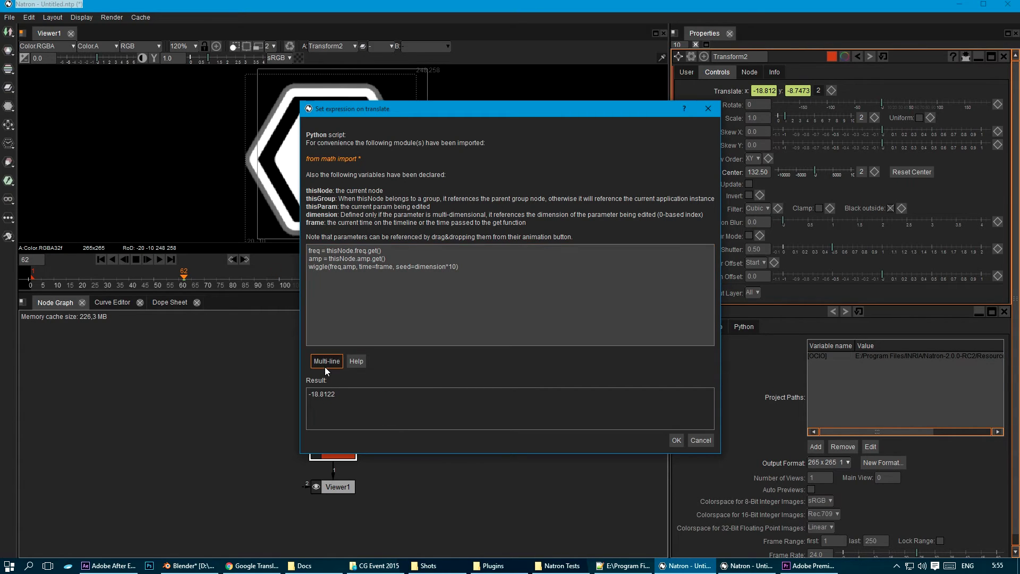
click(329, 296)
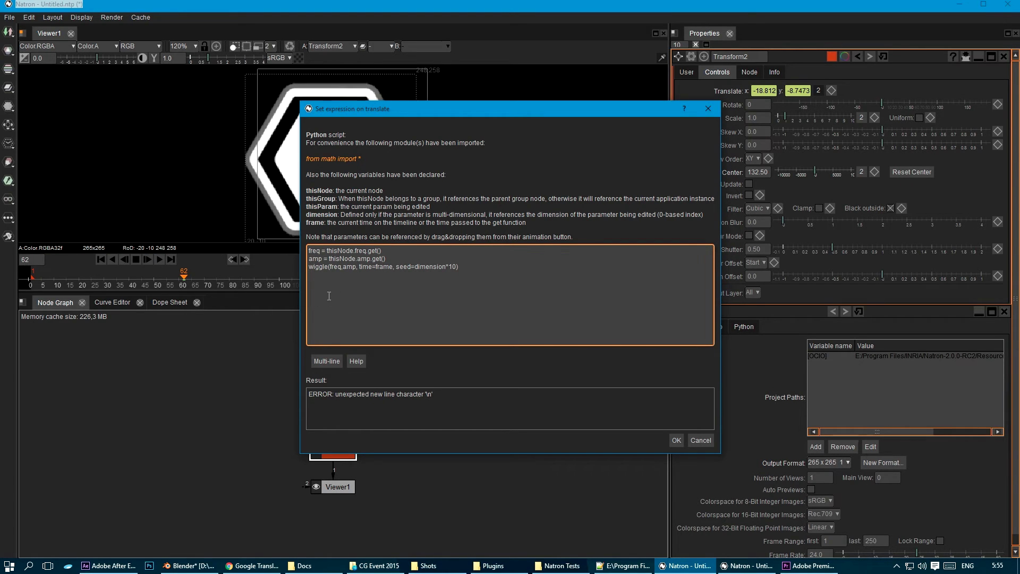
key(Home)
text(return)
click(326, 361)
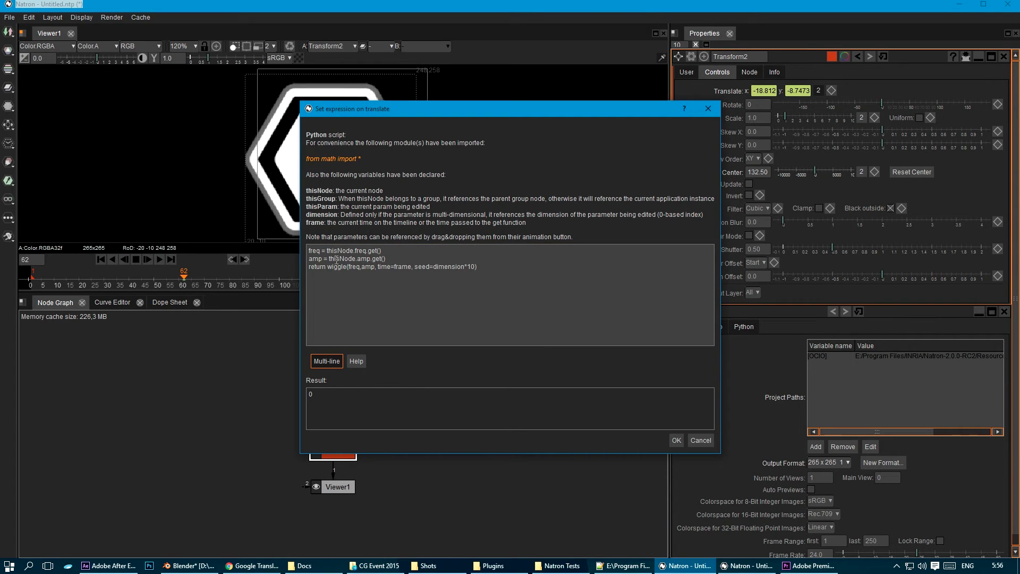
click(383, 322)
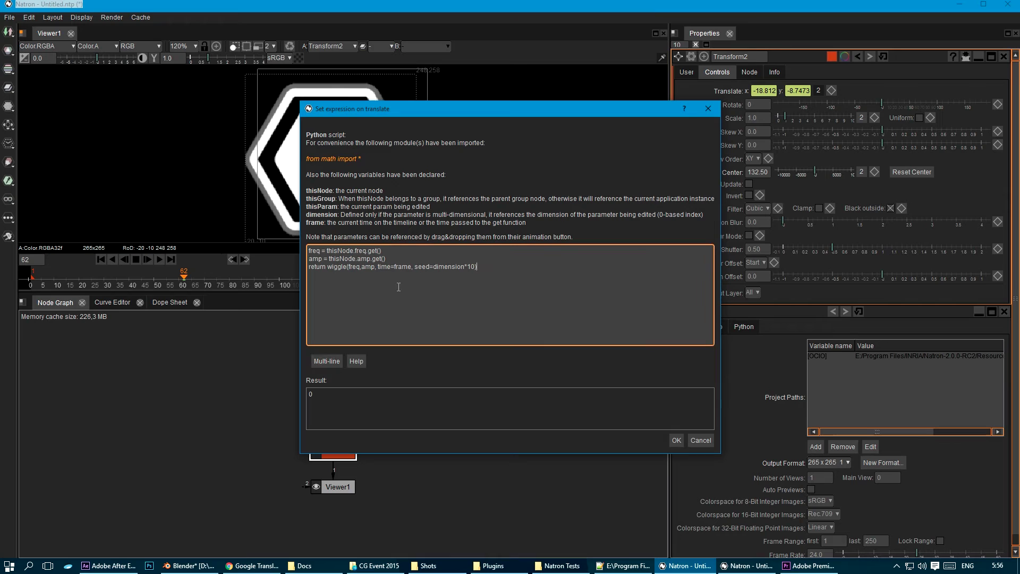
click(674, 442)
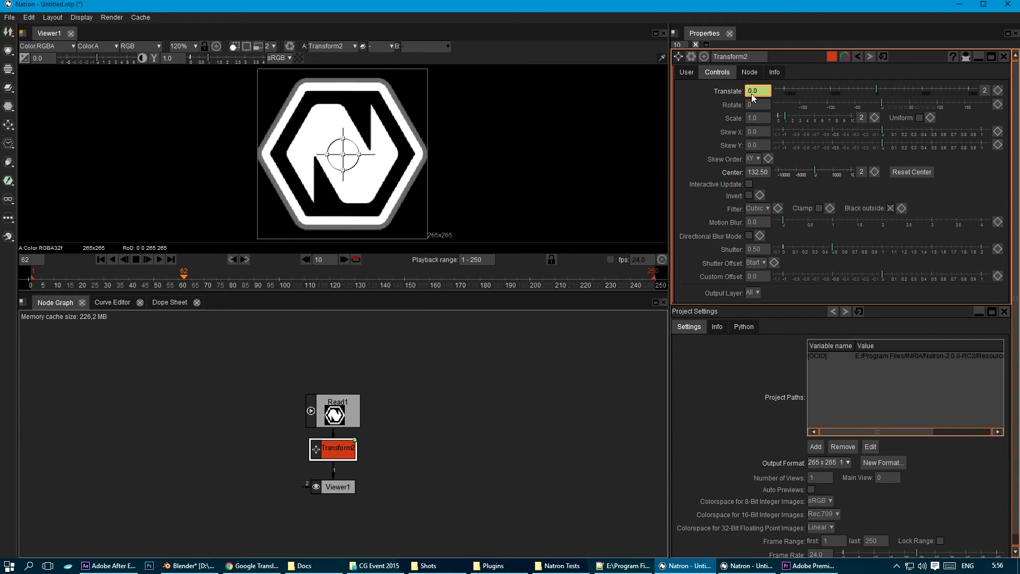
Set both freq and amp to 20 on the User tab
click(685, 74)
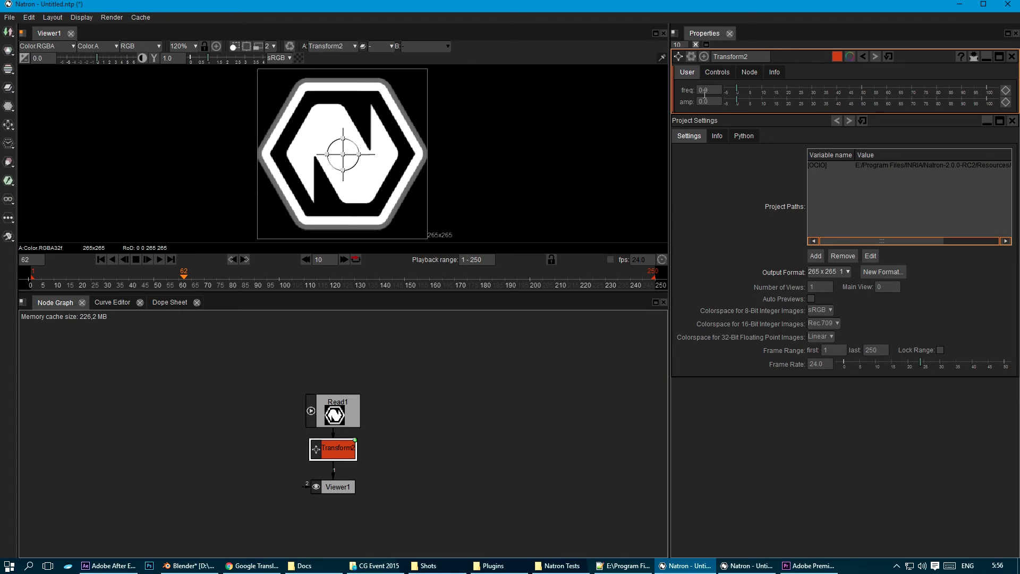
drag(716, 90, 684, 89)
text(20)
key(Tab)
text(20)
key(Tab)
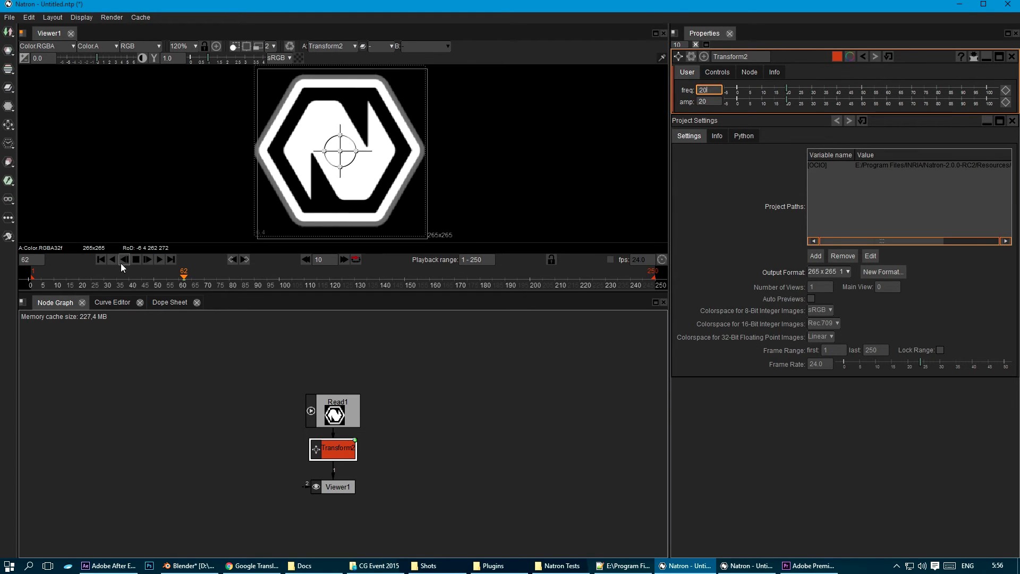
Play the logo wiggle from frame 1, then stop and rewind
click(101, 259)
click(157, 261)
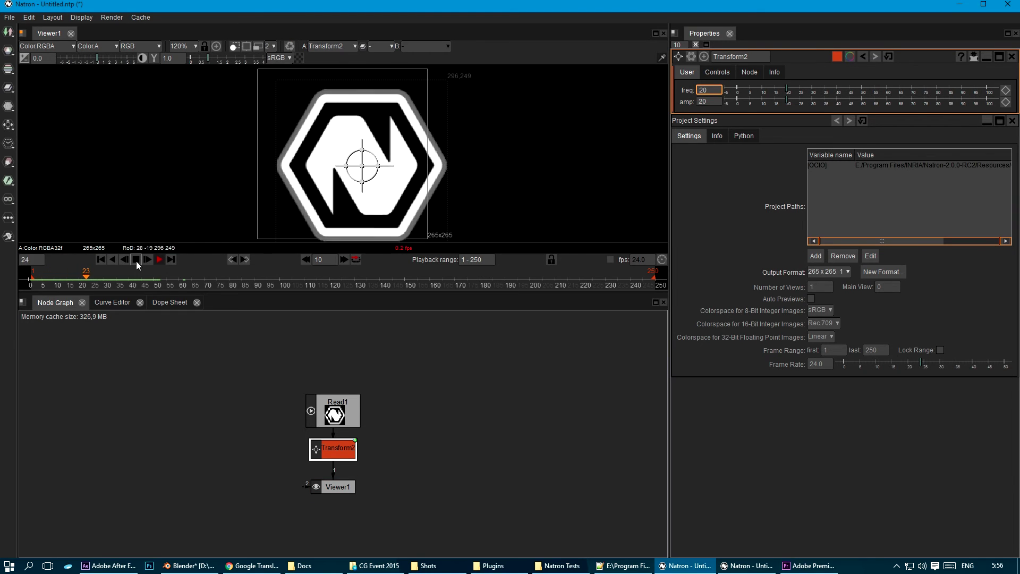
click(136, 260)
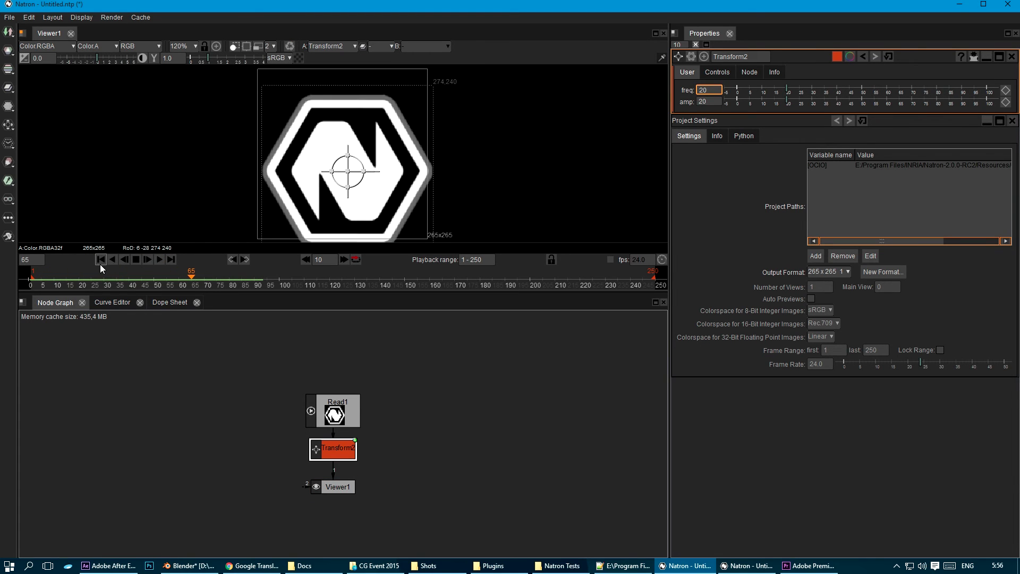
click(100, 259)
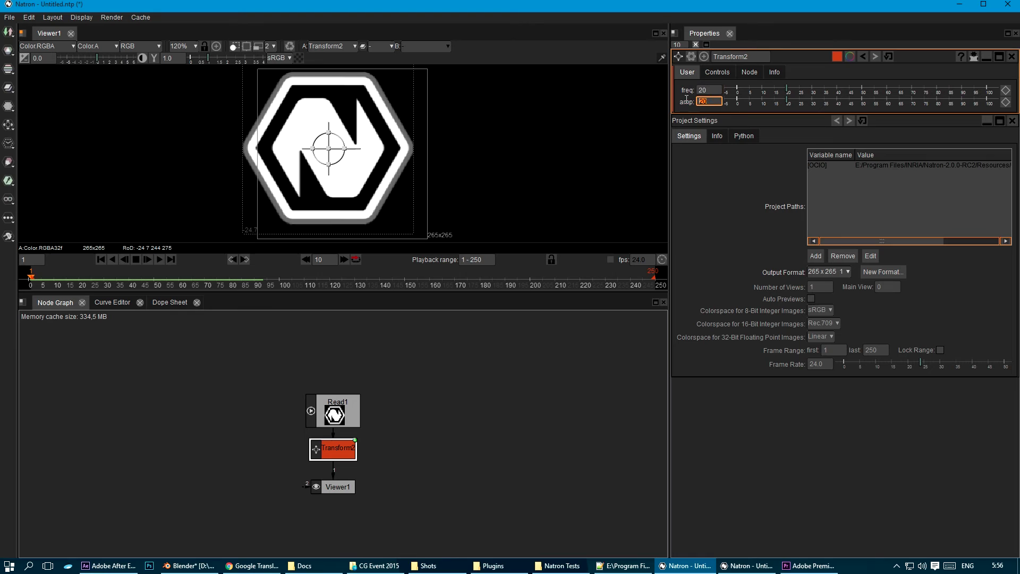
Keyframe amp at 0 on frame 1 and 30 on frame 100
key(Tab)
text(0)
right_click(704, 103)
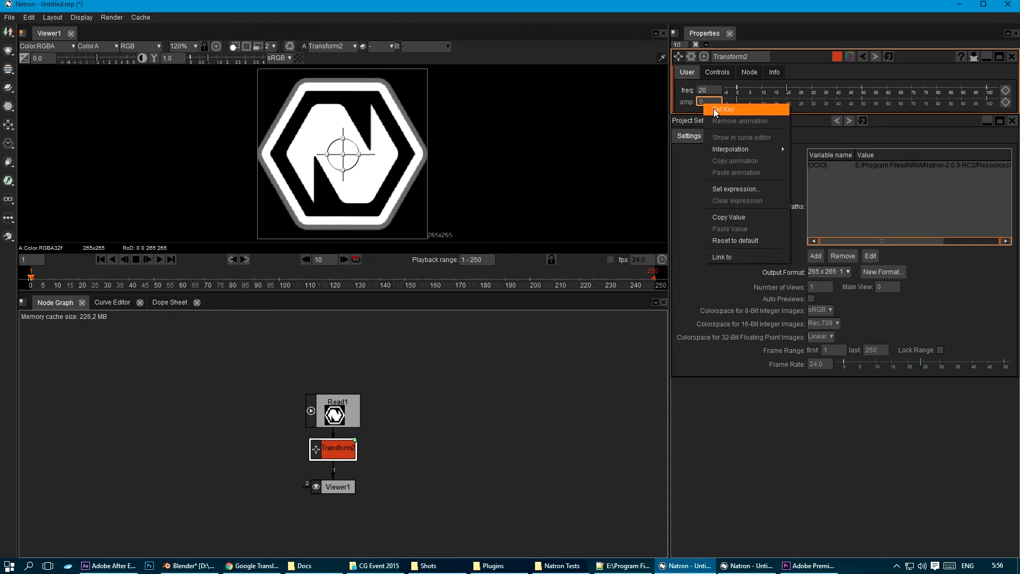
click(692, 115)
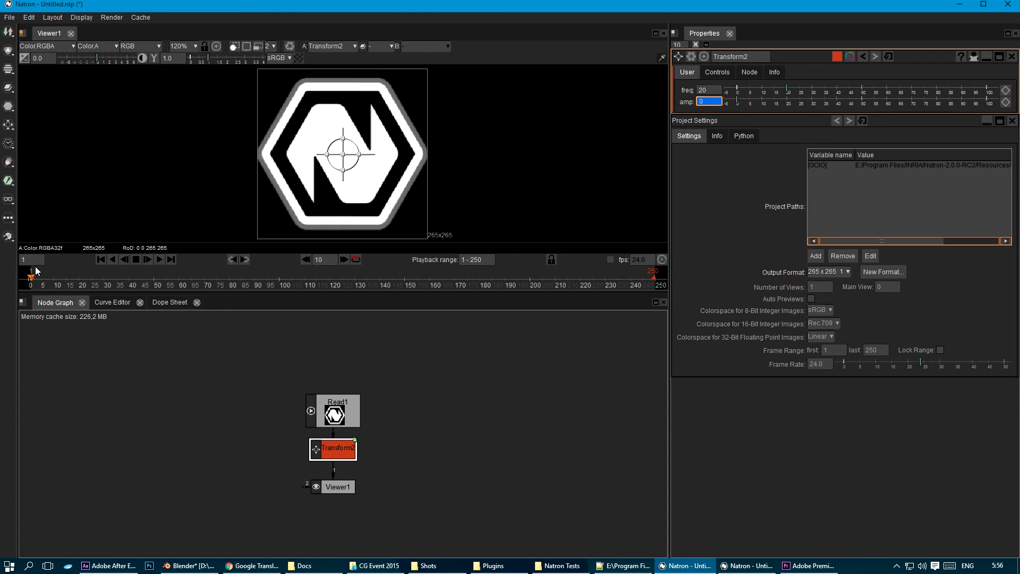
click(279, 276)
text(30)
key(Return)
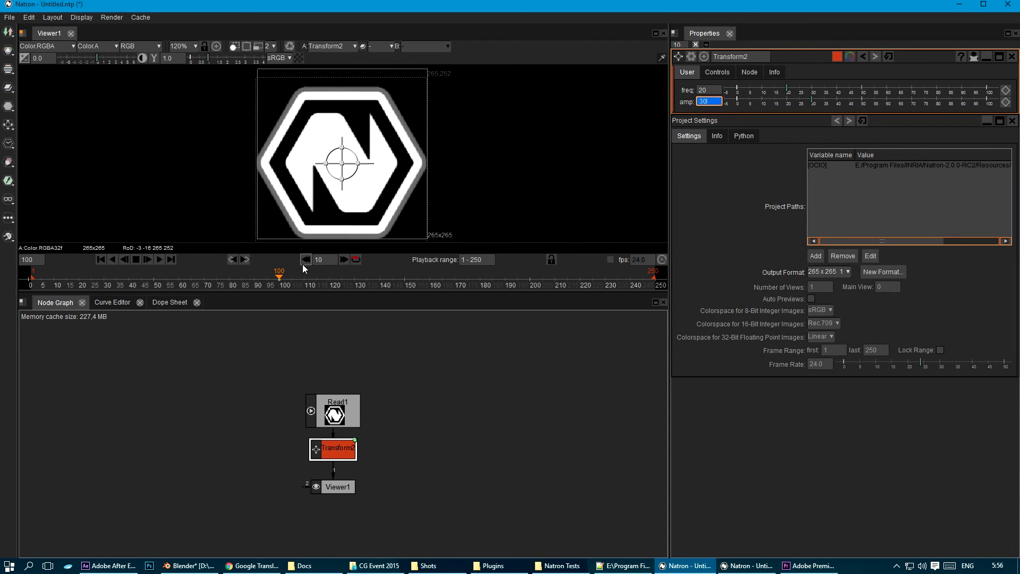
Play back the growing wiggle, then stop and return to frame 1
click(113, 260)
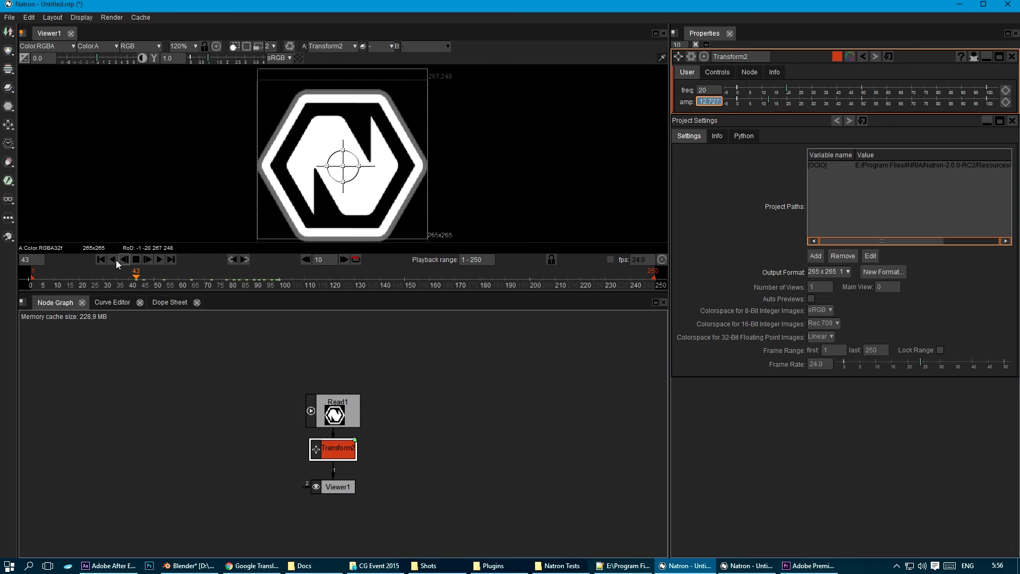
click(159, 260)
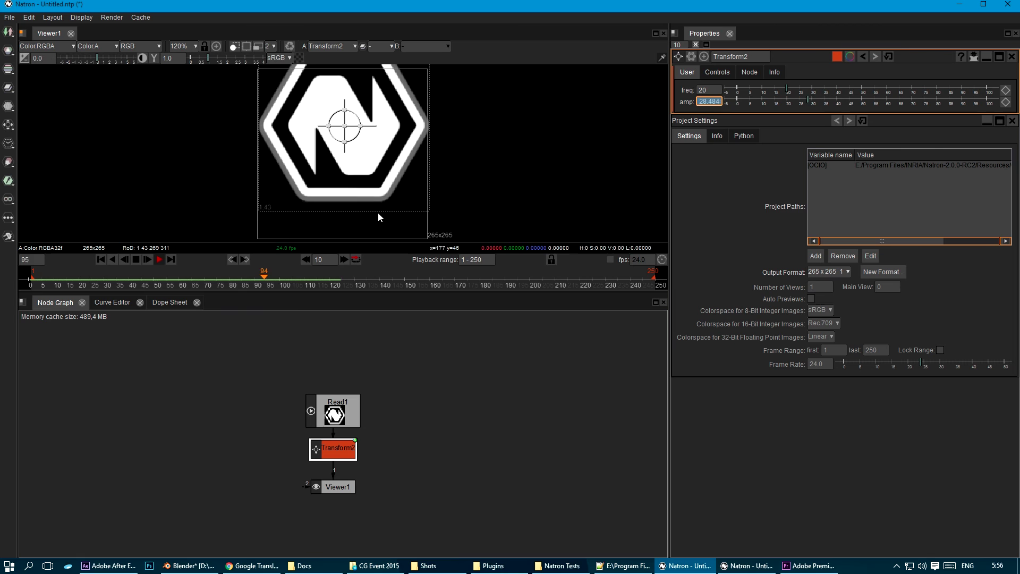
click(135, 260)
click(101, 260)
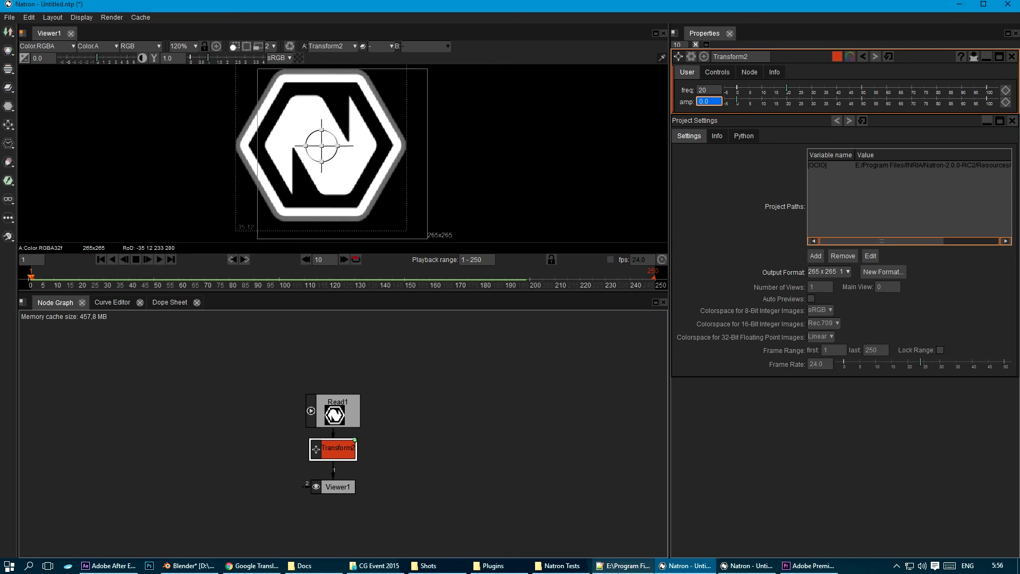
Highlight the whole wiggle function in Notepad++'s init.py, then switch to the Natron Plugins folder window
click(625, 565)
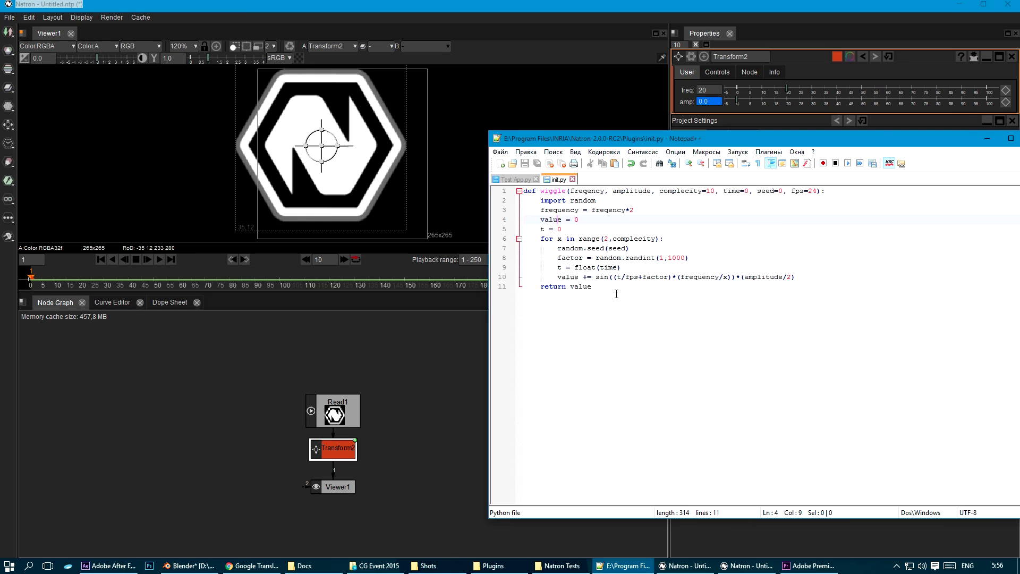
drag(638, 293, 520, 190)
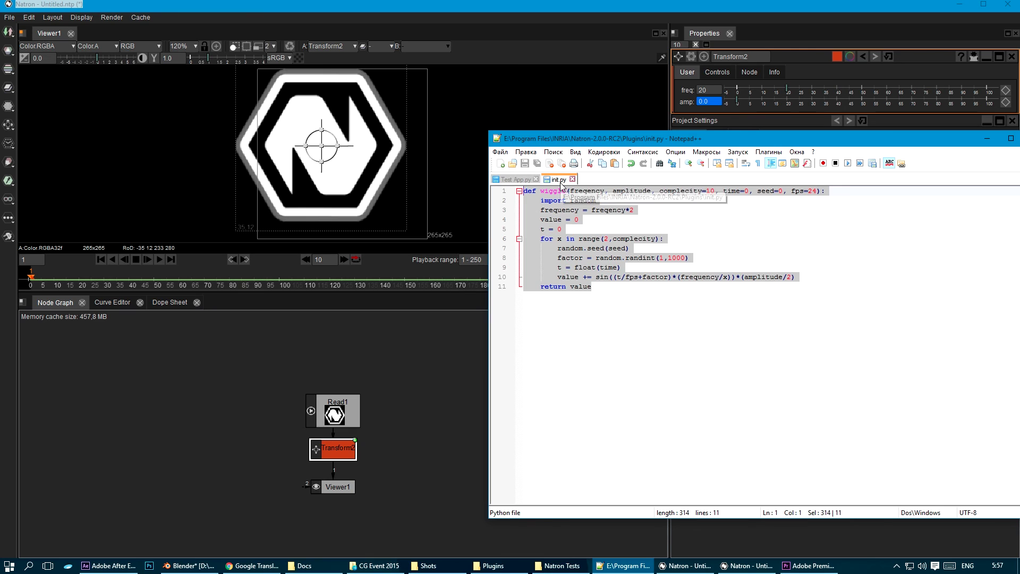
click(489, 565)
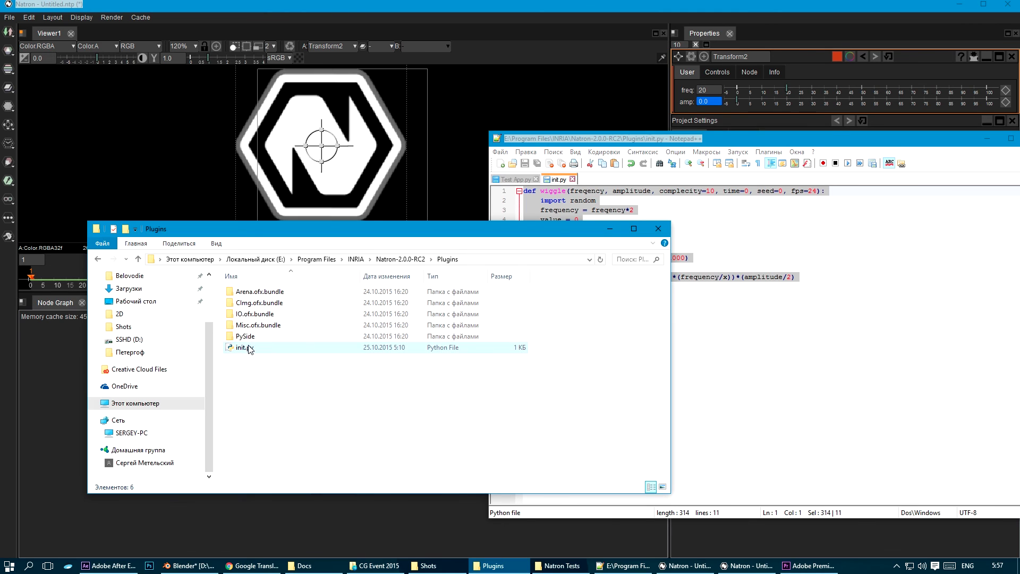
Move and shrink the Plugins folder window to the lower left beside the code, and select init.py
drag(240, 351, 301, 387)
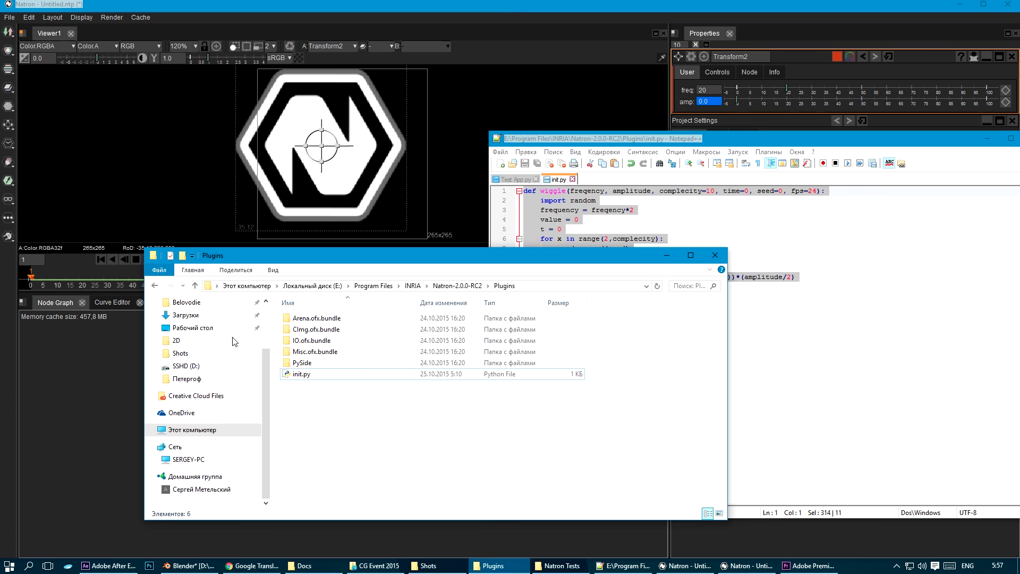
drag(727, 383, 498, 371)
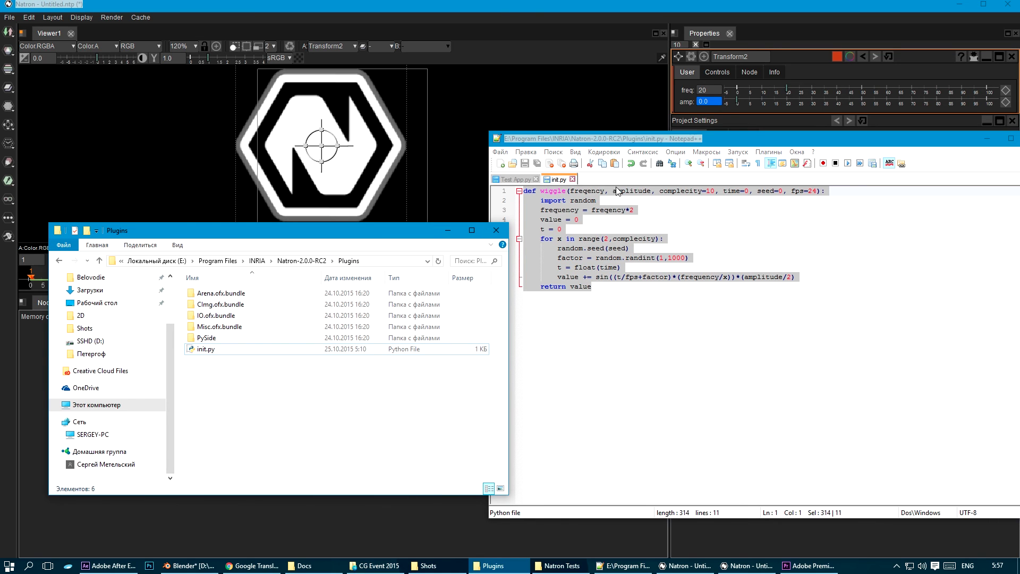
drag(267, 234, 260, 252)
click(183, 376)
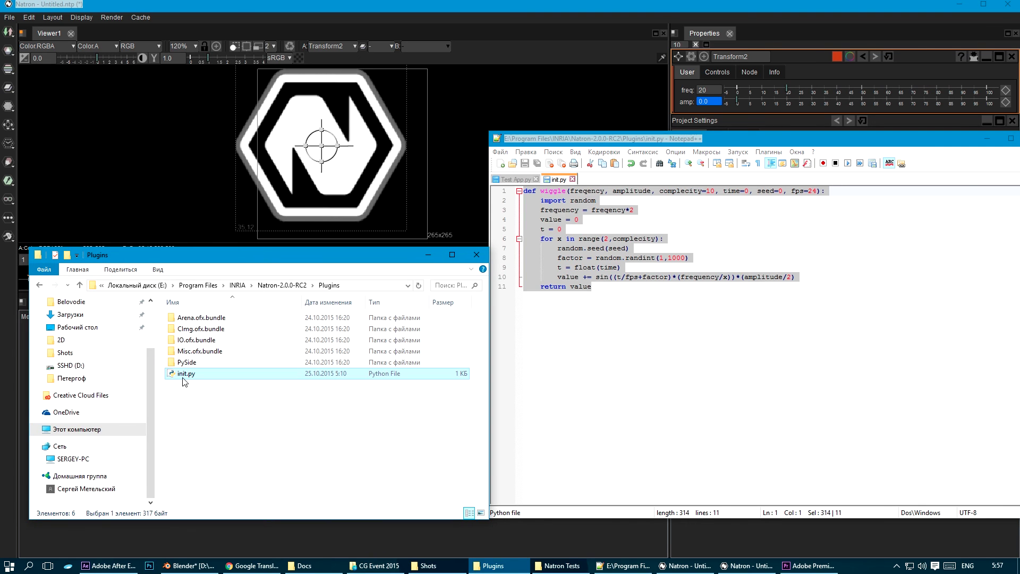